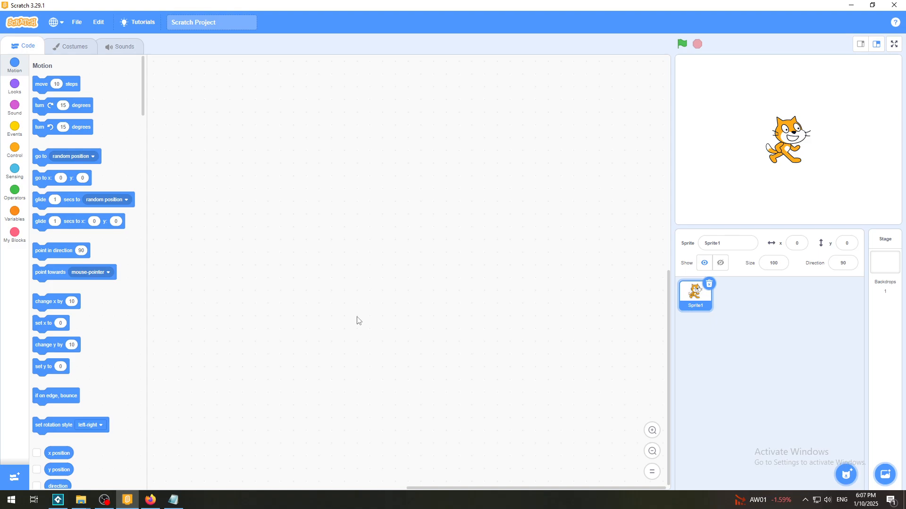
Switch to Firefox to look over the channel's Let's Sketch In Scratch videos, and return to Scratch.
left_click(151, 500)
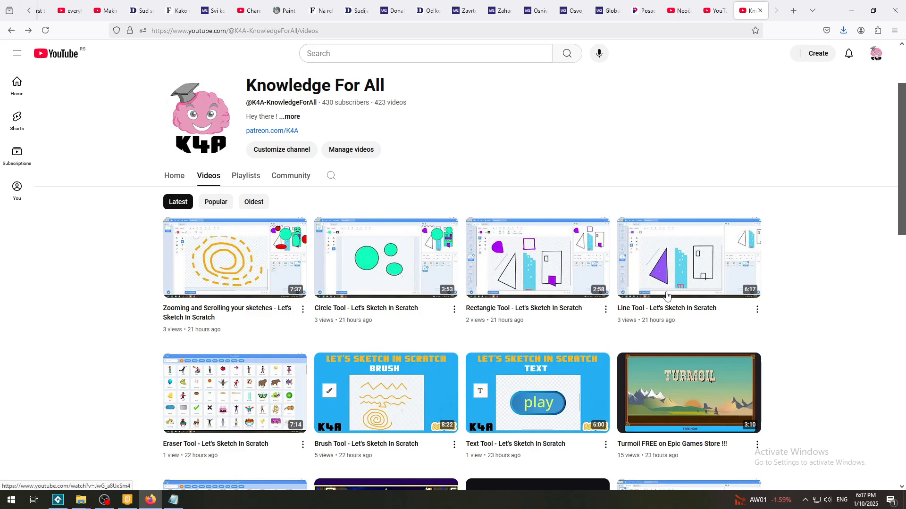
left_click_drag(904, 203, 904, 368)
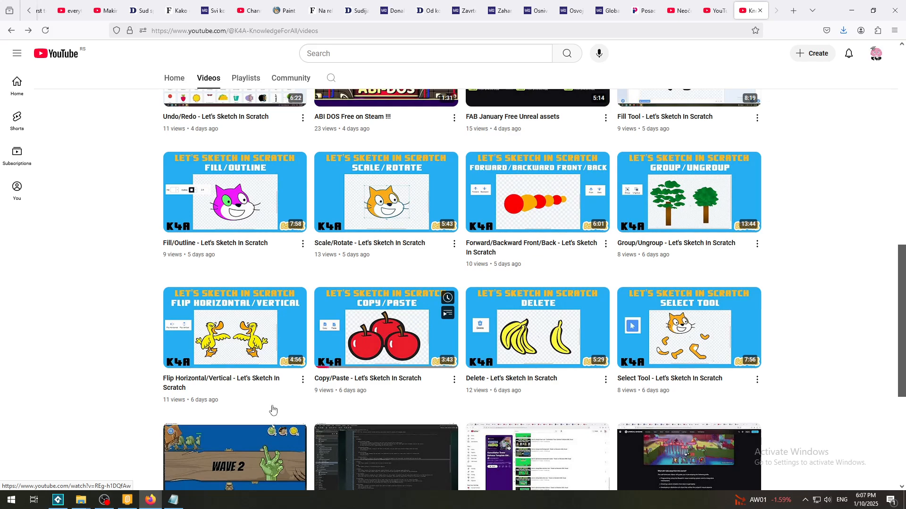
mouse_move(130, 504)
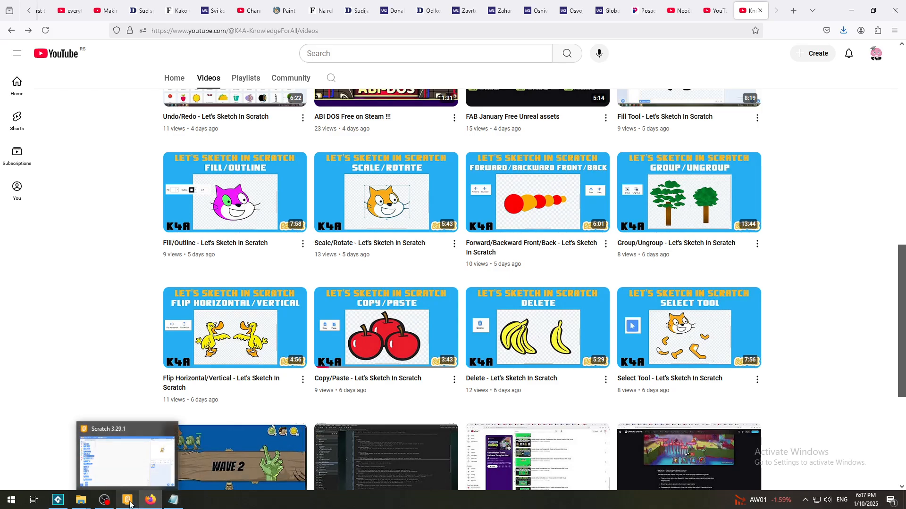
left_click(130, 505)
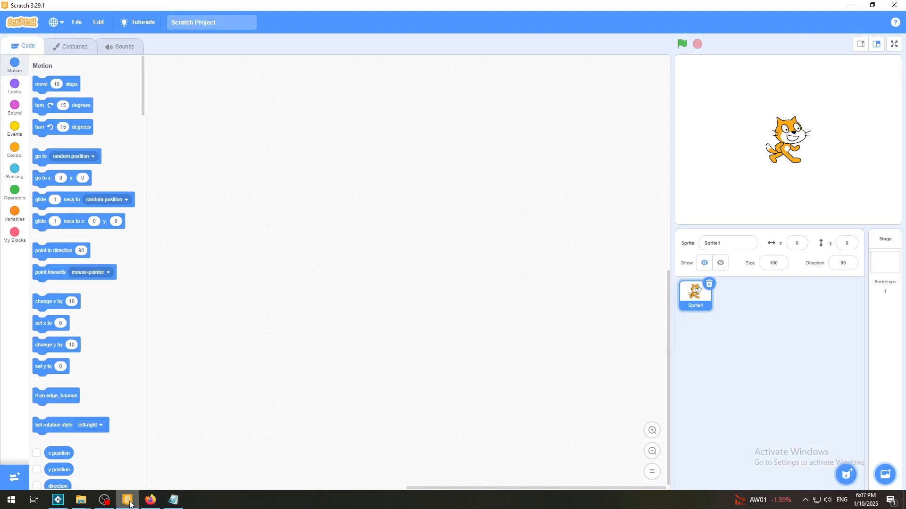
Add the Apple sprite from the library and open its costume in the paint editor at the default zoom.
mouse_move(854, 470)
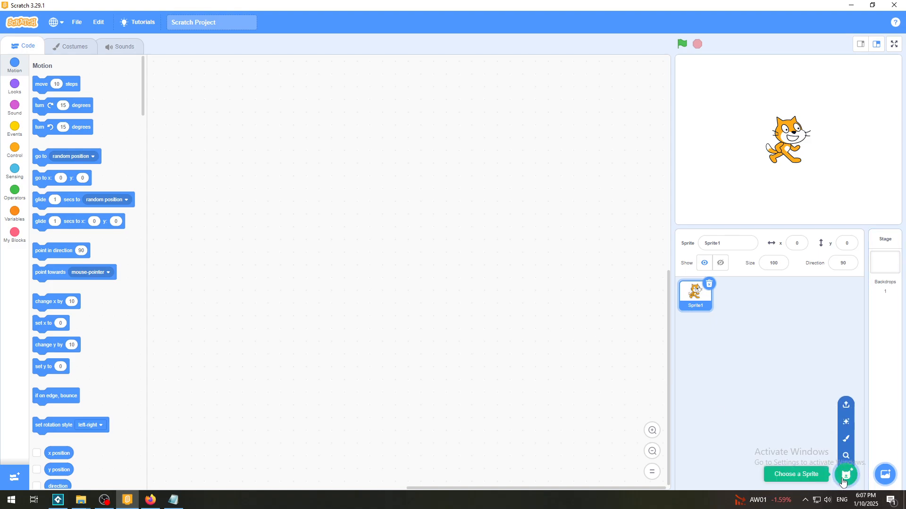
left_click(844, 479)
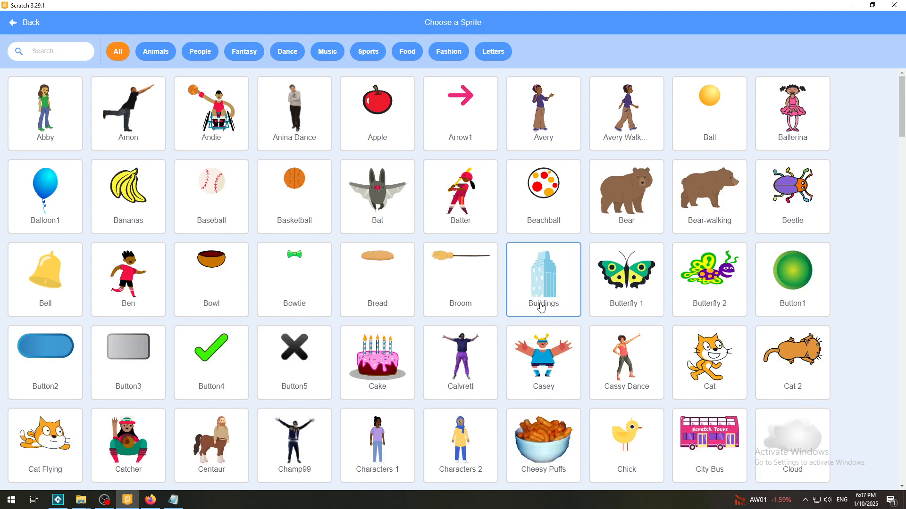
left_click(370, 102)
left_click(74, 47)
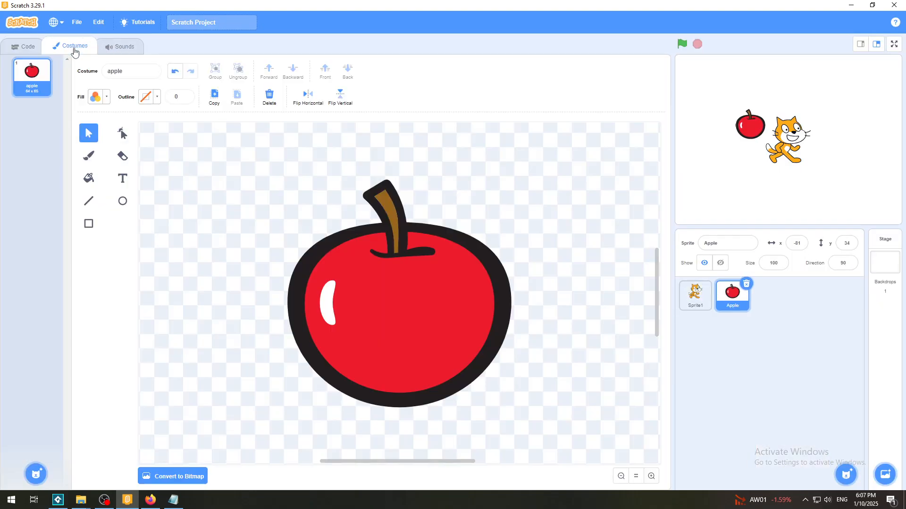
left_click(334, 207)
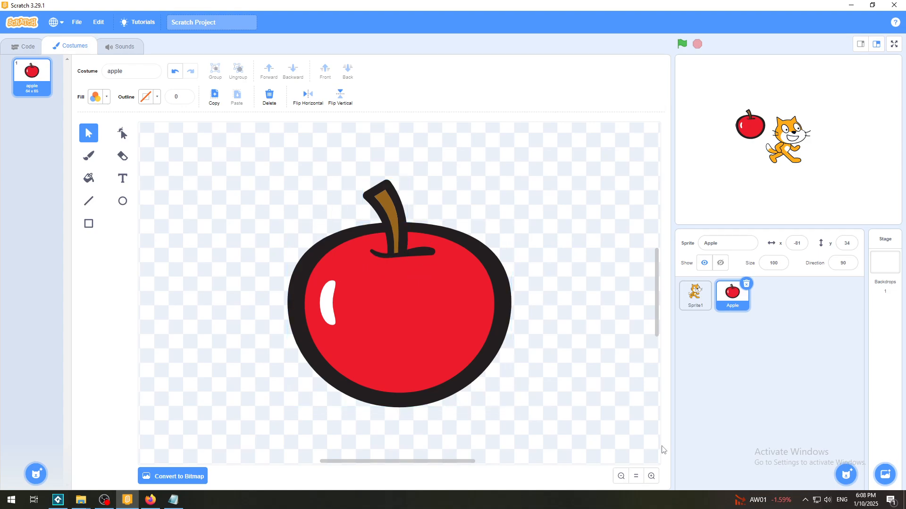
left_click(637, 477)
left_click(651, 476)
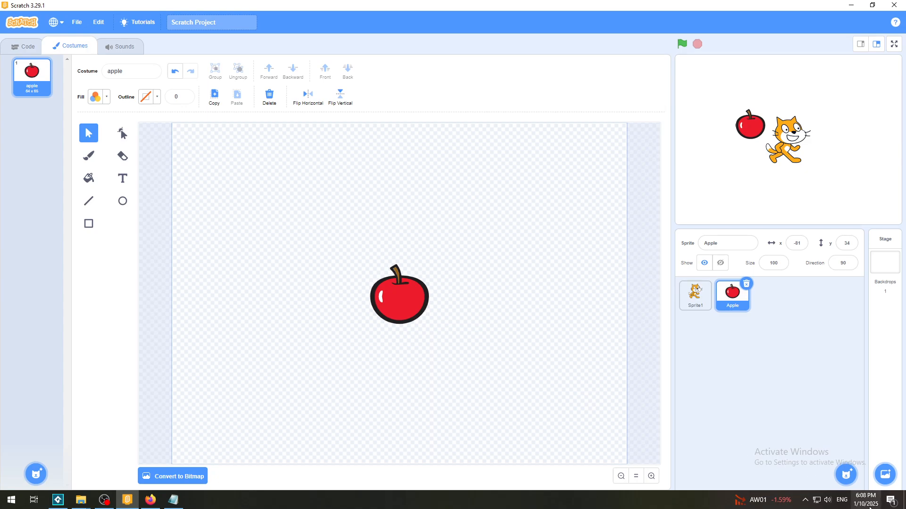
Add the Bananas sprite from the Food category and spread the cat, apple and bananas apart, with the bananas at about x 12, y -73.
left_click(845, 477)
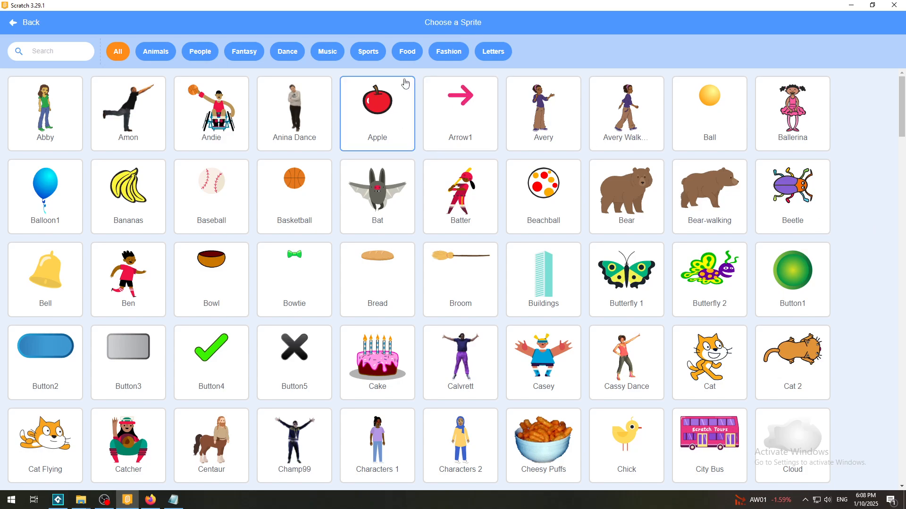
left_click(404, 53)
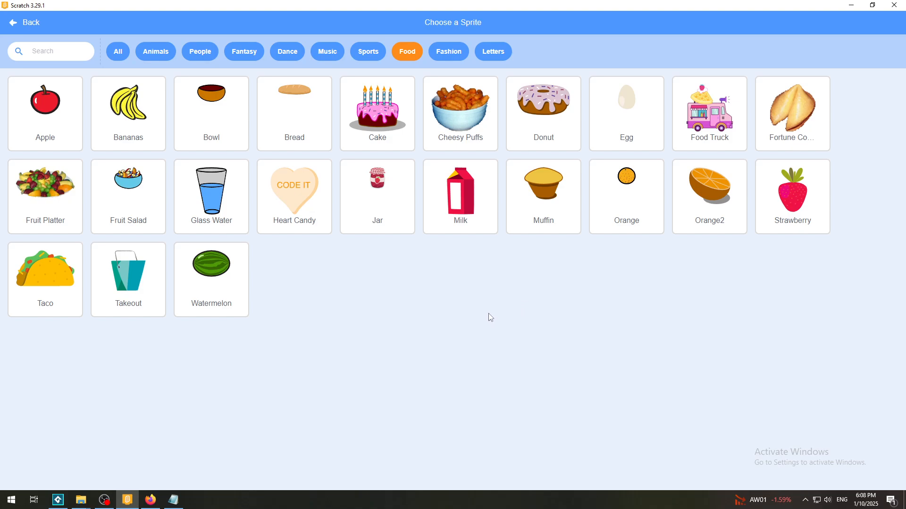
left_click(138, 108)
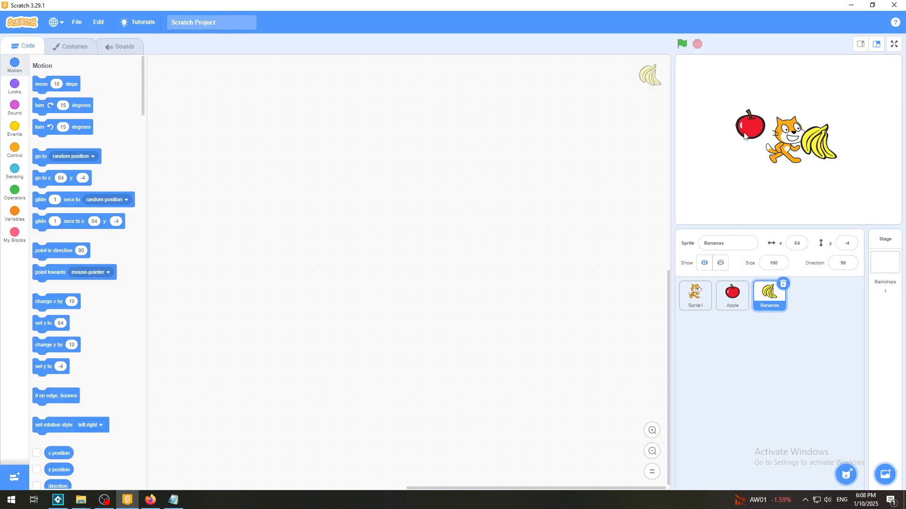
left_click_drag(744, 136, 741, 183)
left_click_drag(787, 148, 757, 111)
left_click_drag(816, 141, 791, 175)
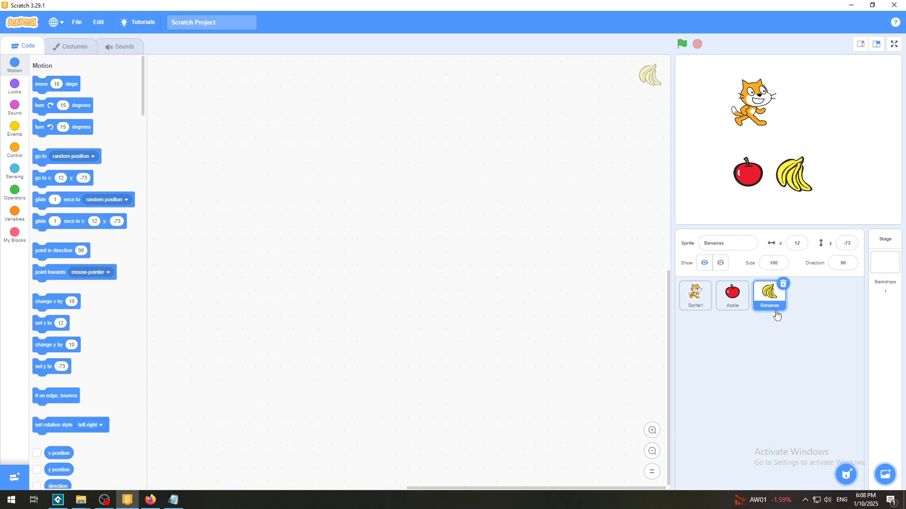
Add the Strawberry and Watermelon sprites from the Food category of the sprite library.
left_click(846, 476)
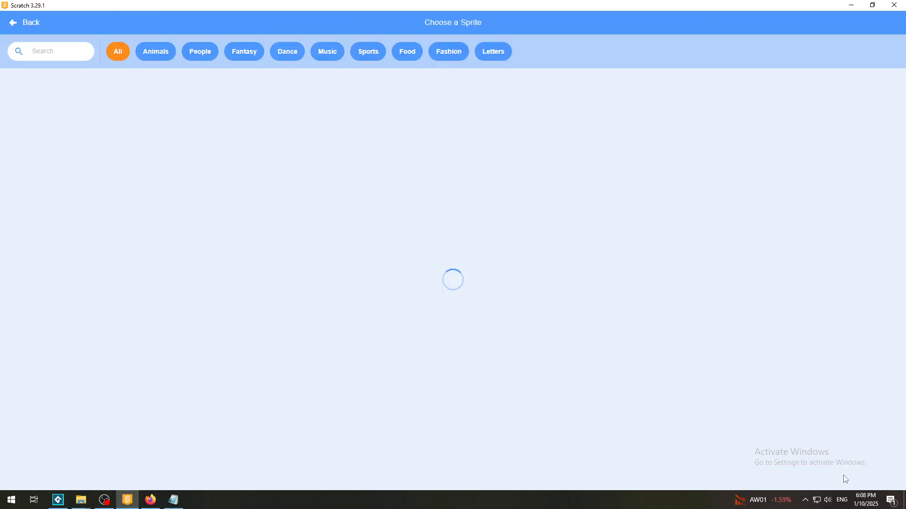
left_click(412, 54)
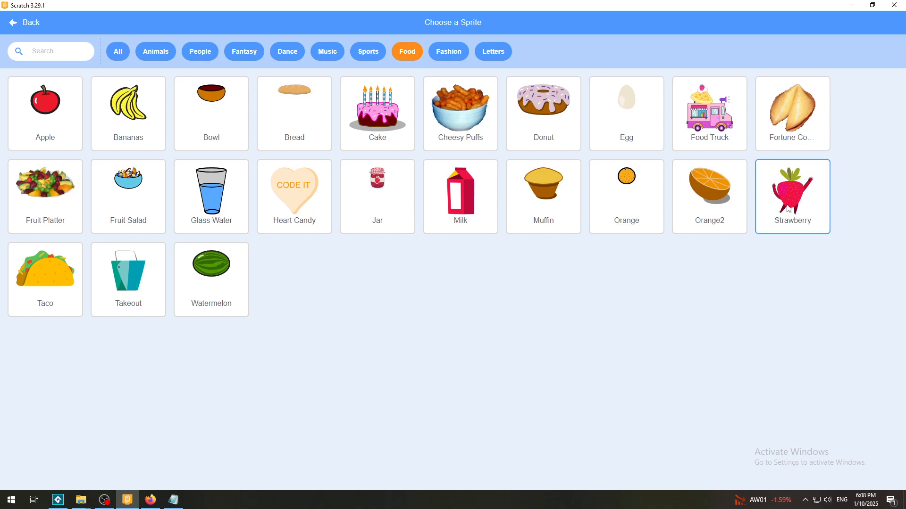
left_click(767, 221)
left_click(851, 475)
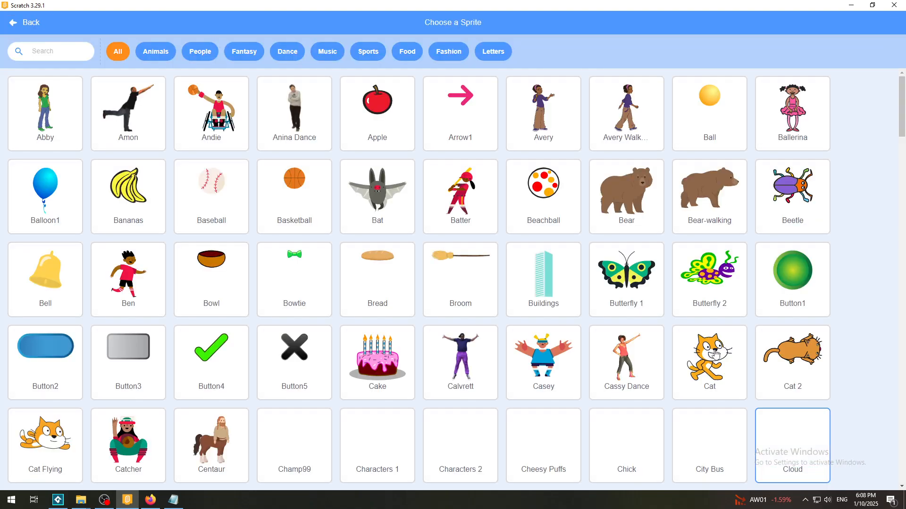
left_click(398, 53)
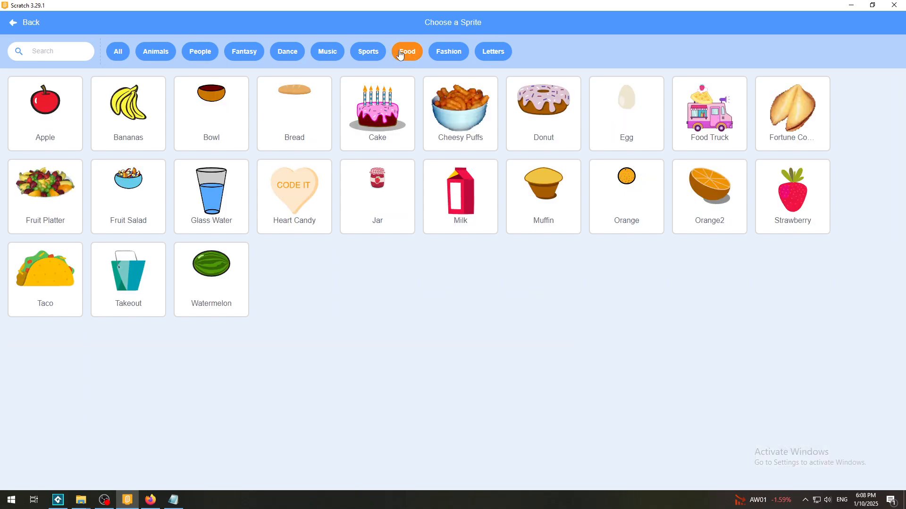
left_click(207, 279)
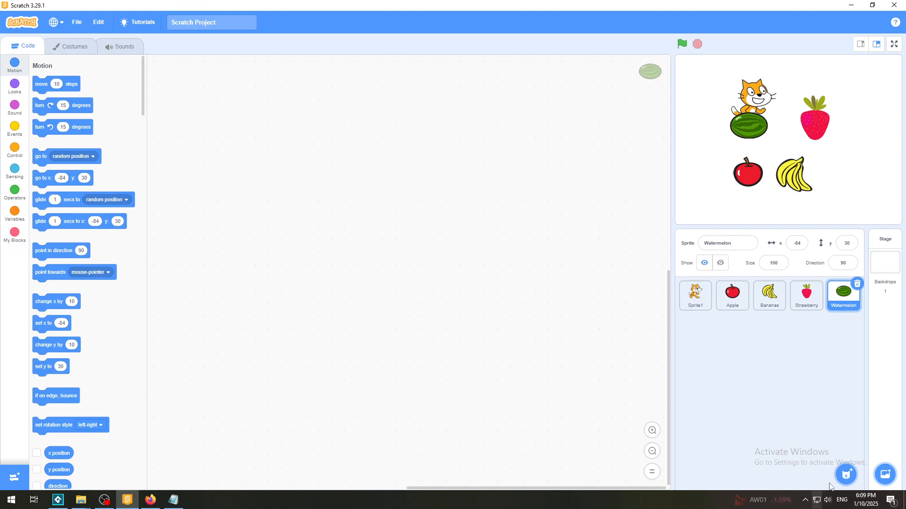
Browse the Food category of the sprite library for more fruit and return to the project.
left_click(845, 475)
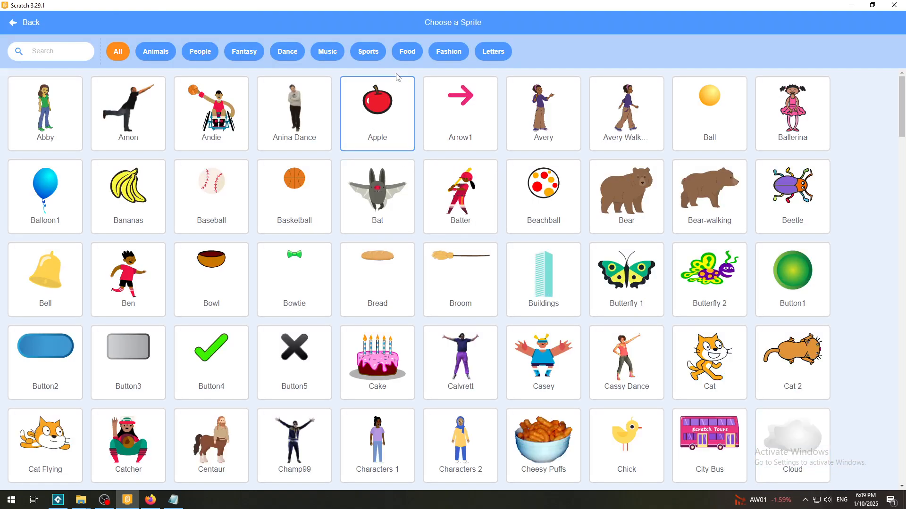
left_click(407, 54)
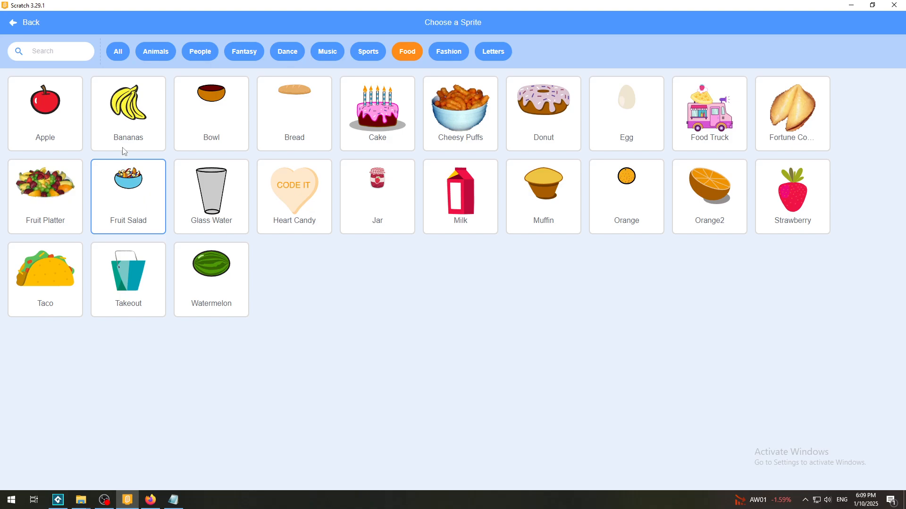
left_click(21, 26)
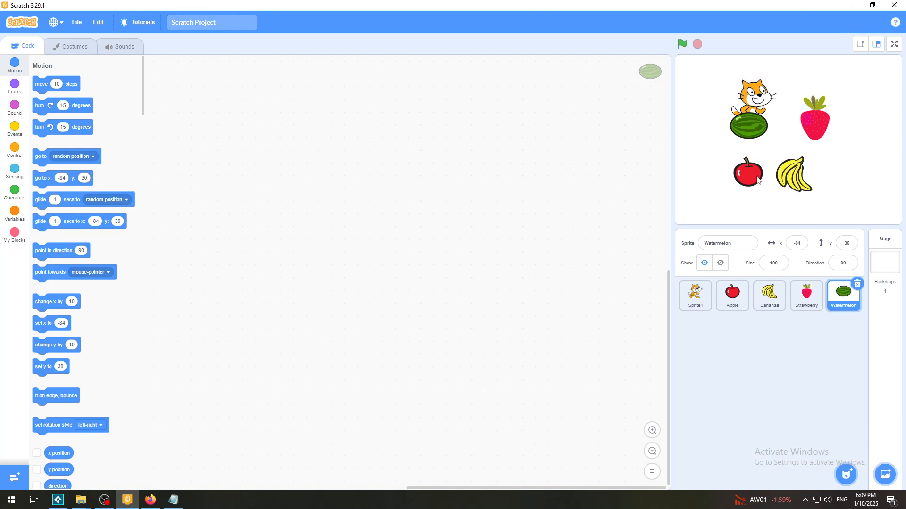
Arrange the watermelon, apple, bananas and strawberry in an overlapping row low on the stage and view the stage in full screen.
left_click_drag(757, 180, 775, 204)
left_click_drag(758, 135, 748, 200)
left_click_drag(797, 176, 792, 194)
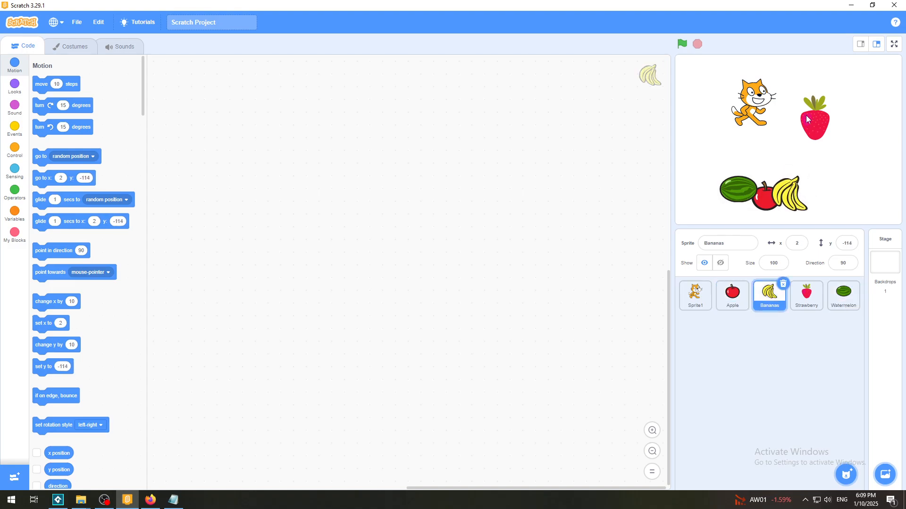
left_click_drag(807, 118, 800, 181)
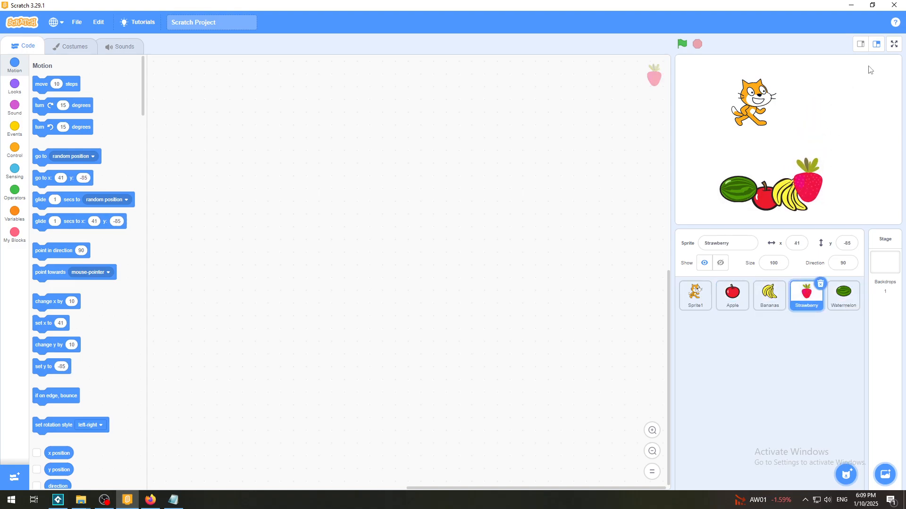
left_click(893, 44)
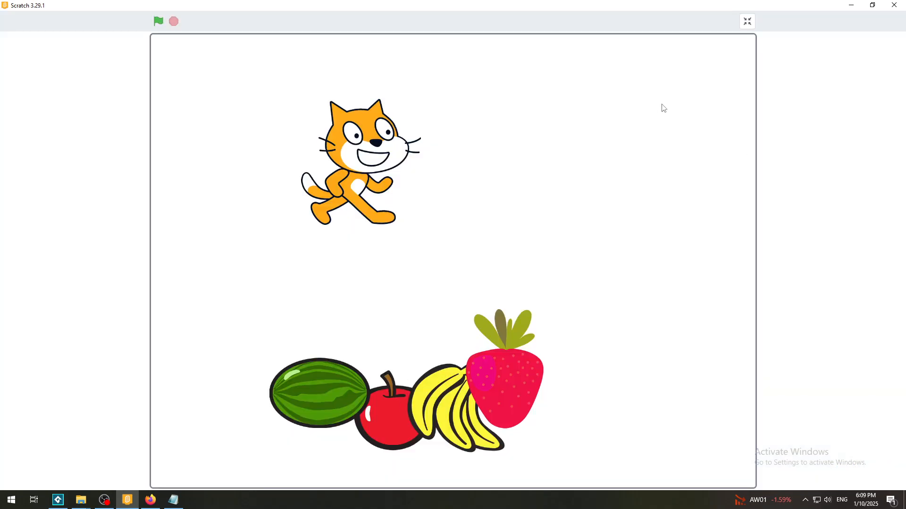
left_click(747, 21)
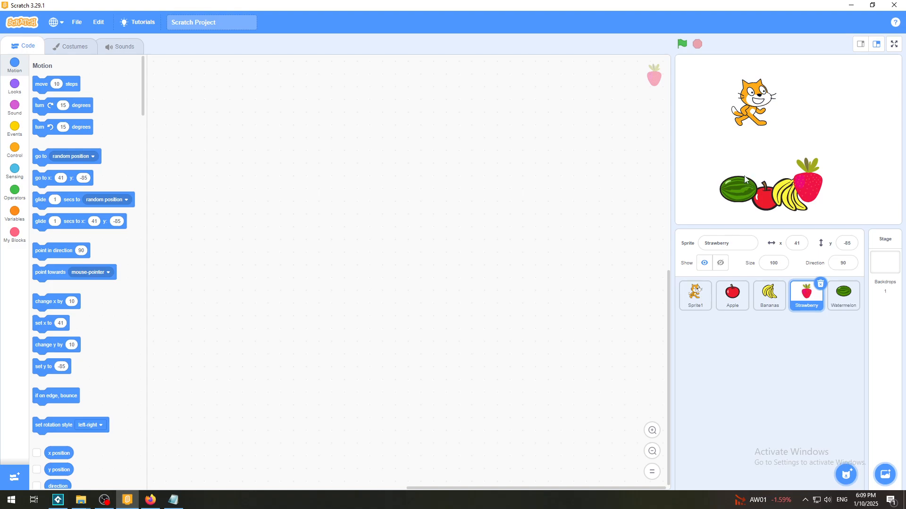
Rearrange the fruits into a tighter overlapping row of watermelon, apple, bananas and strawberry, with the strawberry at about x -41, y -108.
left_click_drag(742, 184, 744, 158)
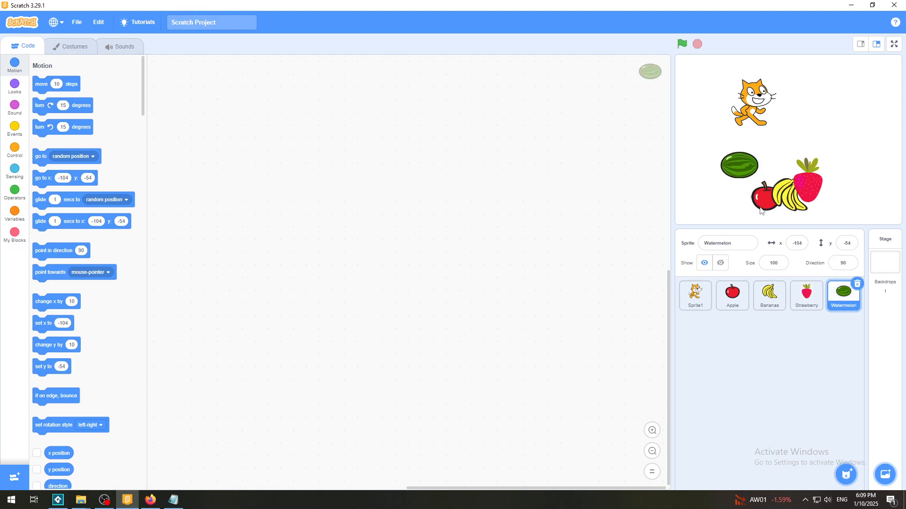
left_click_drag(765, 197, 747, 172)
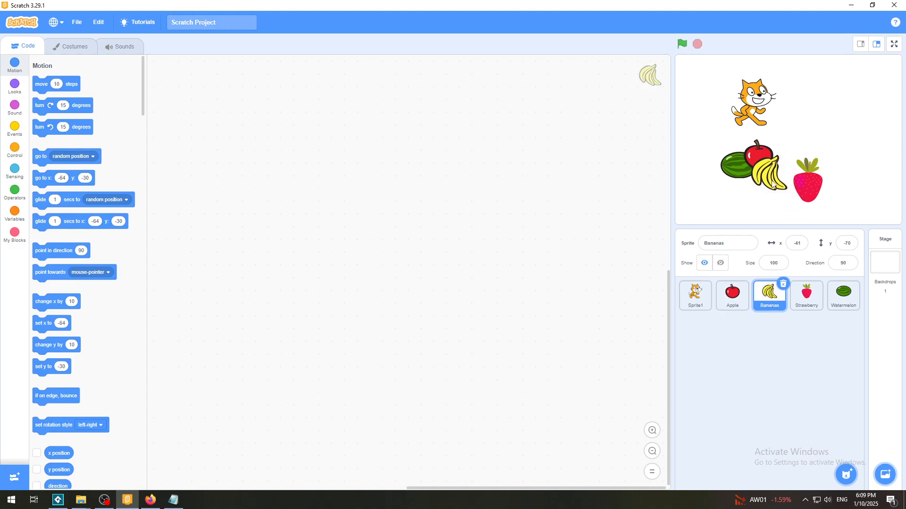
mouse_move(805, 192)
left_mouse_down()
mouse_move(786, 160)
mouse_move(812, 179)
mouse_move(784, 193)
mouse_move(791, 202)
left_mouse_up()
left_click_drag(767, 158, 757, 196)
left_click_drag(733, 162, 727, 190)
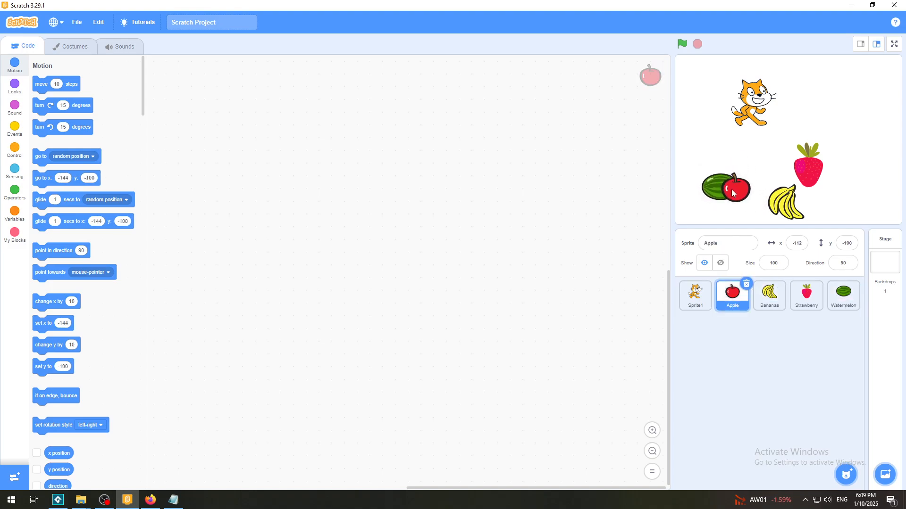
left_click_drag(778, 201, 750, 182)
left_click_drag(807, 170, 767, 190)
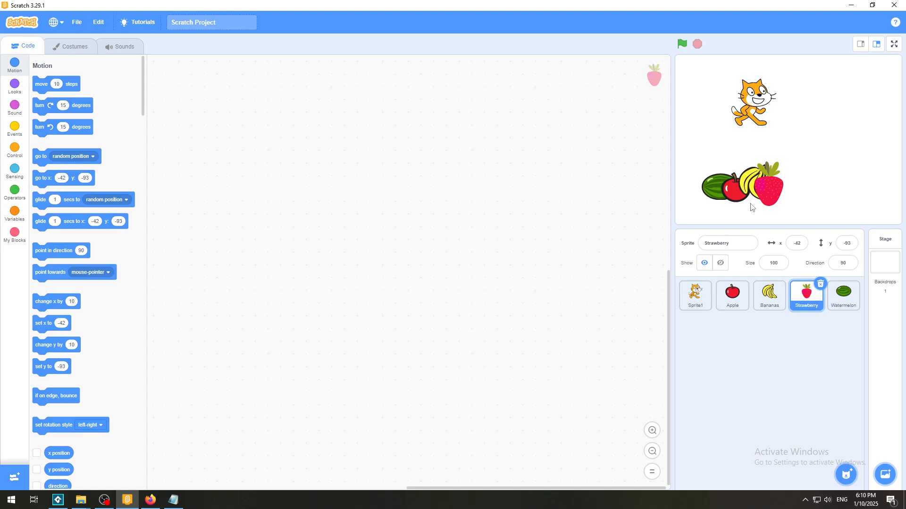
left_click_drag(767, 198, 770, 203)
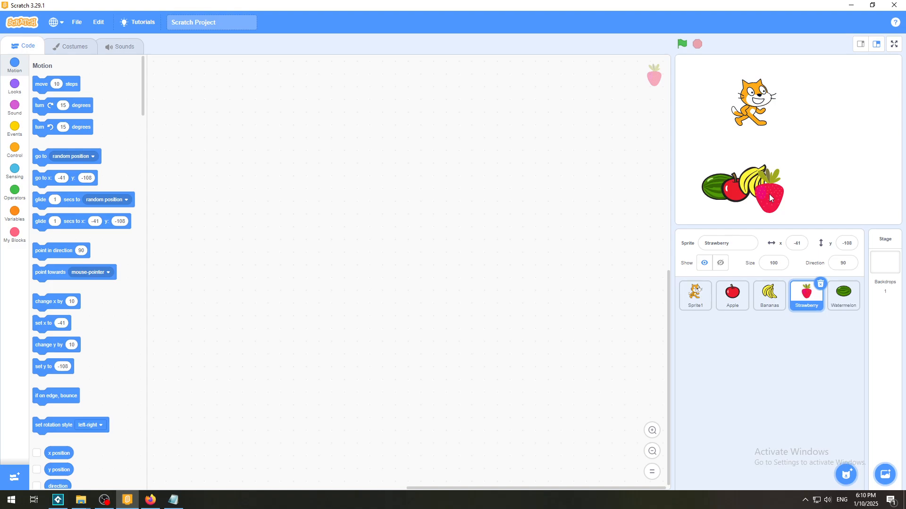
left_click(845, 470)
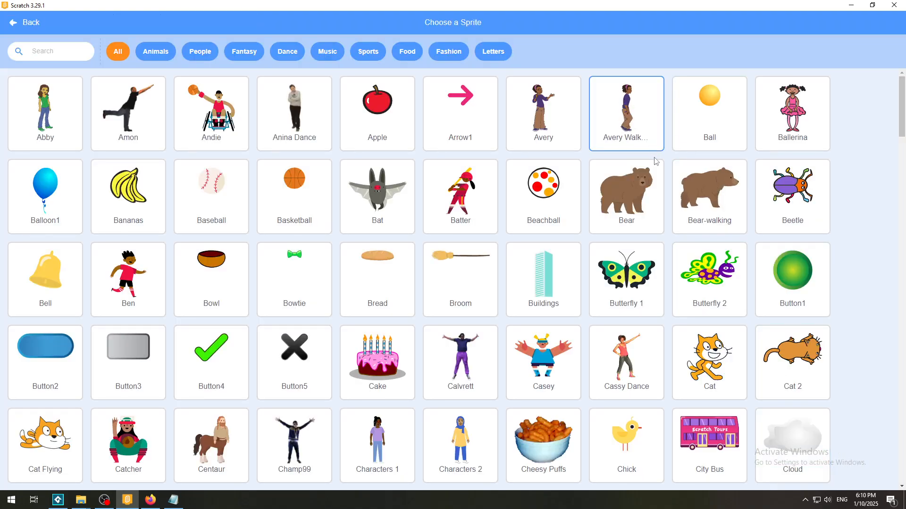
left_click(26, 25)
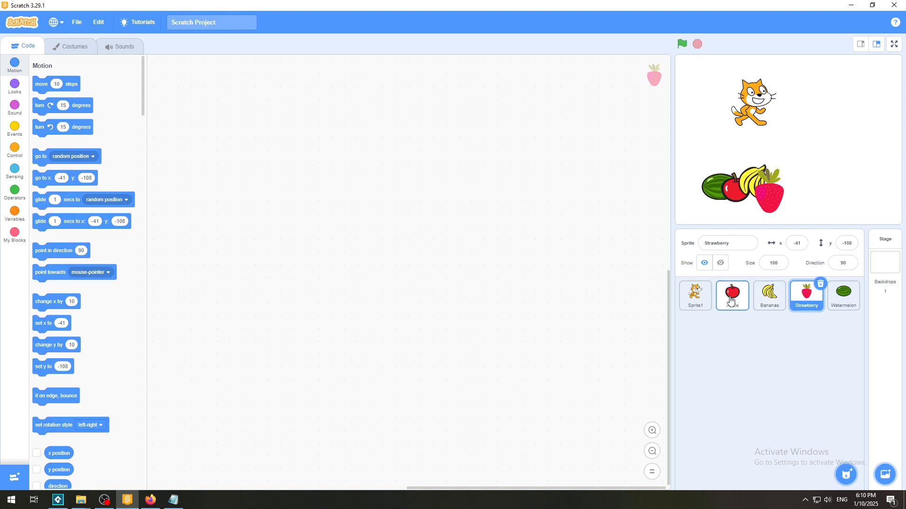
Open the Apple sprite's costume and examine which shapes make up the apple by selecting them all.
left_click(66, 47)
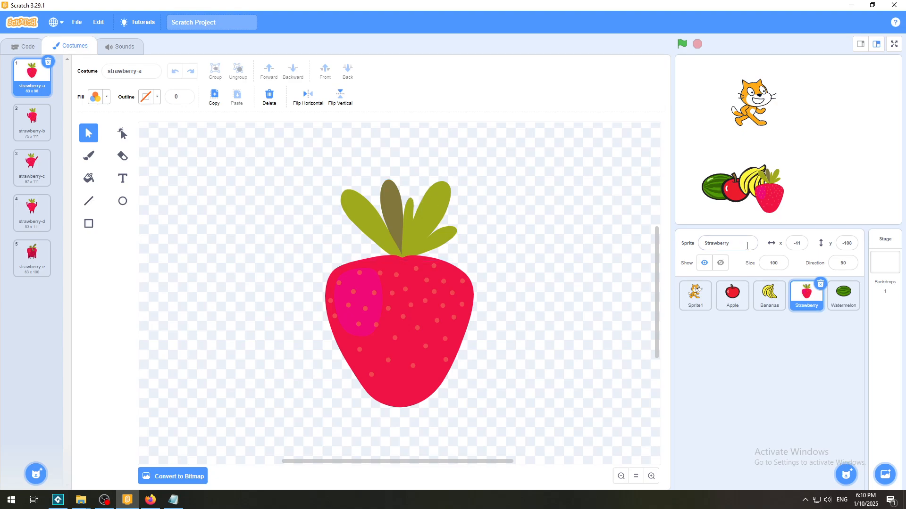
left_click(732, 291)
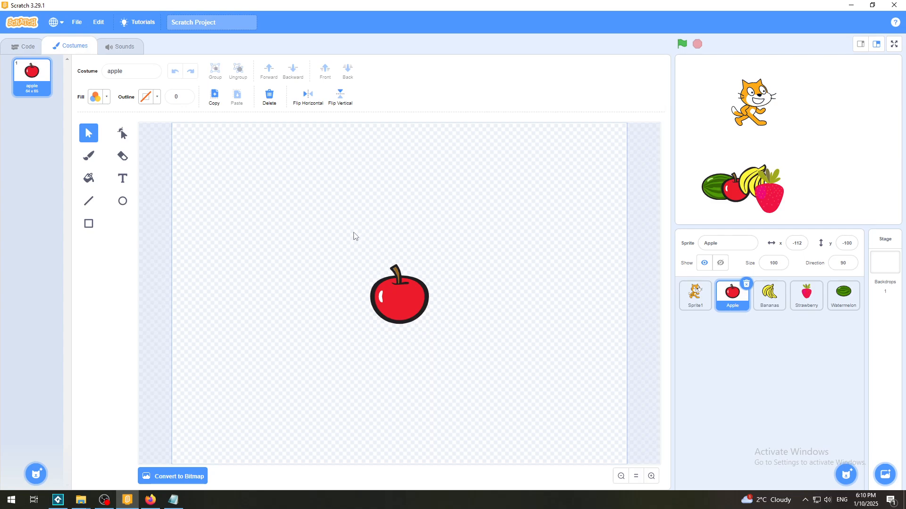
left_click_drag(355, 236, 441, 355)
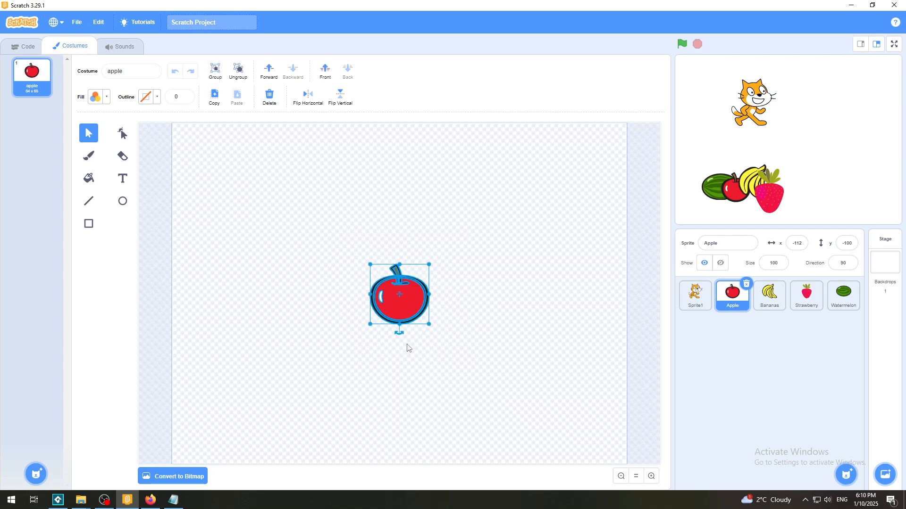
left_click(349, 322)
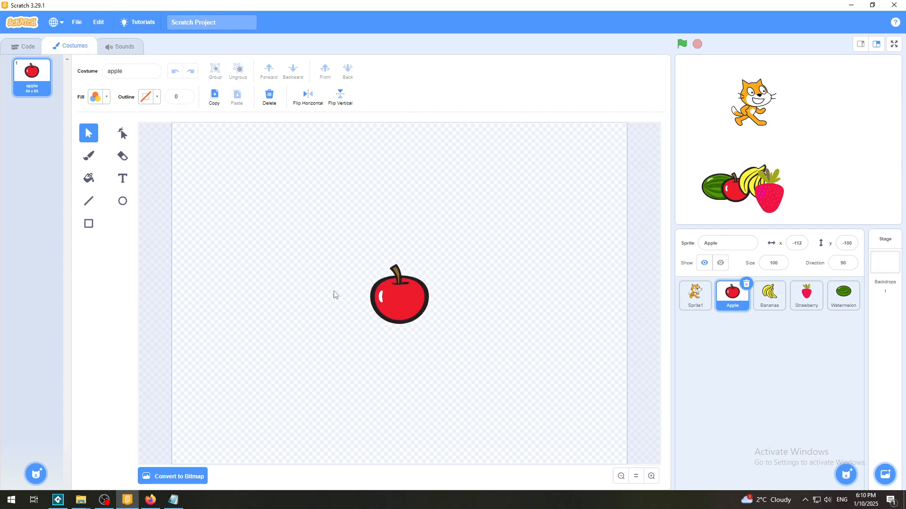
left_click_drag(336, 242, 454, 348)
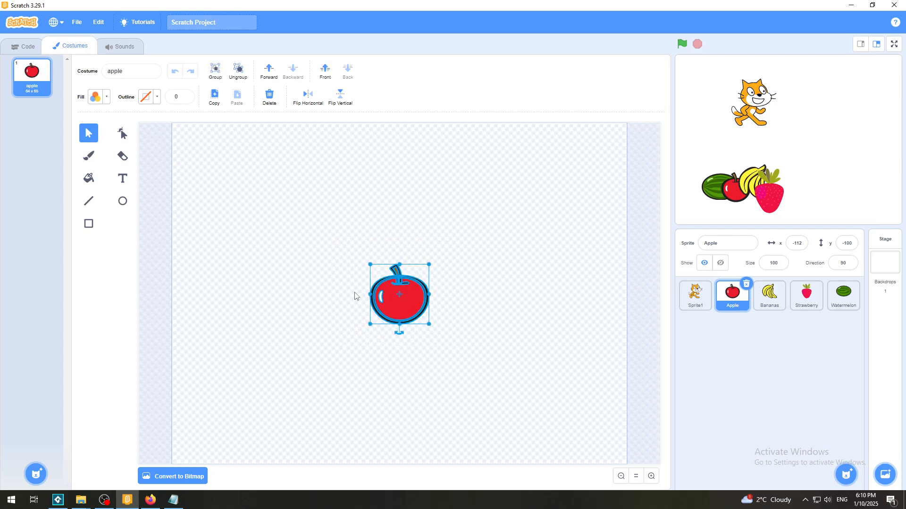
left_click(339, 291)
left_click_drag(335, 248, 460, 342)
left_click(535, 334)
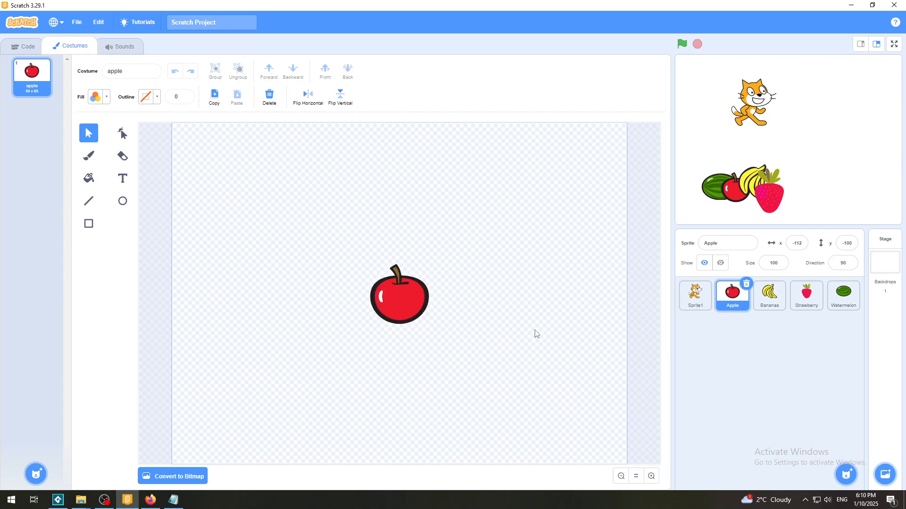
Open the Bananas sprite's costume and examine its separate parts by selecting each banana in turn.
left_click(763, 297)
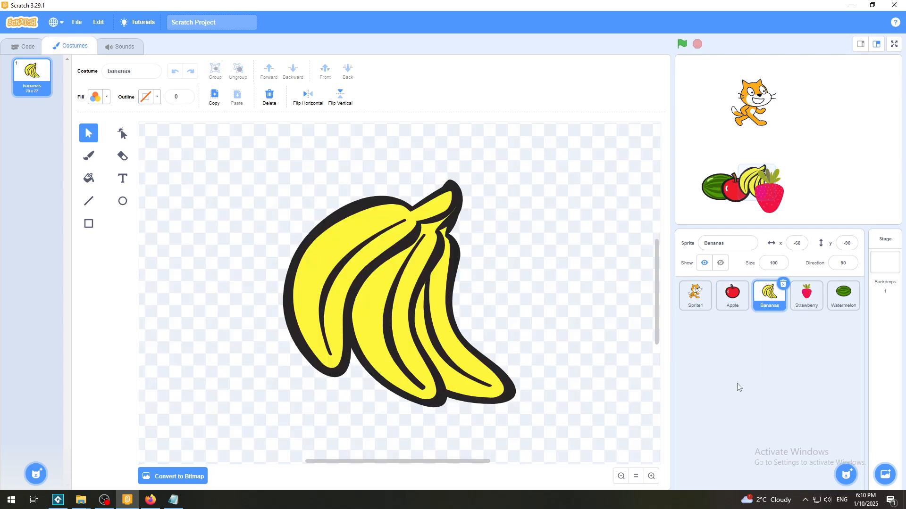
left_click(352, 267)
left_click(344, 266)
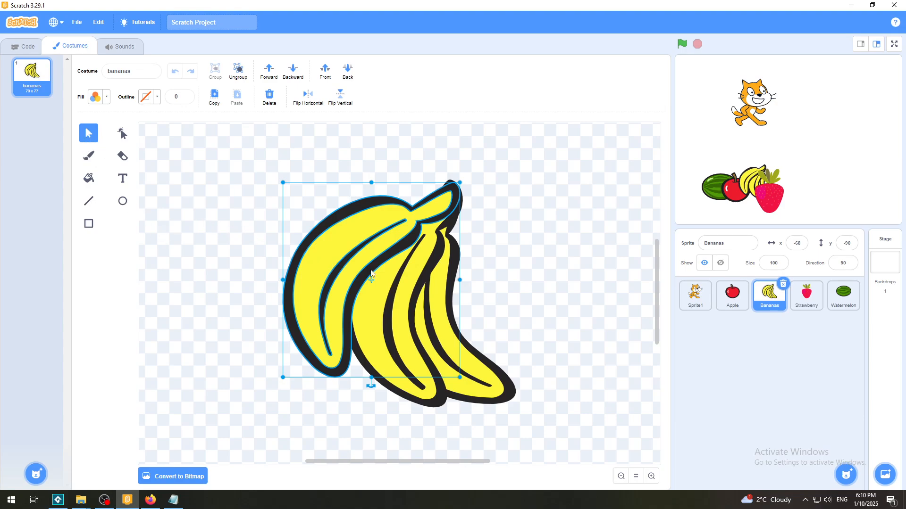
left_click(416, 393)
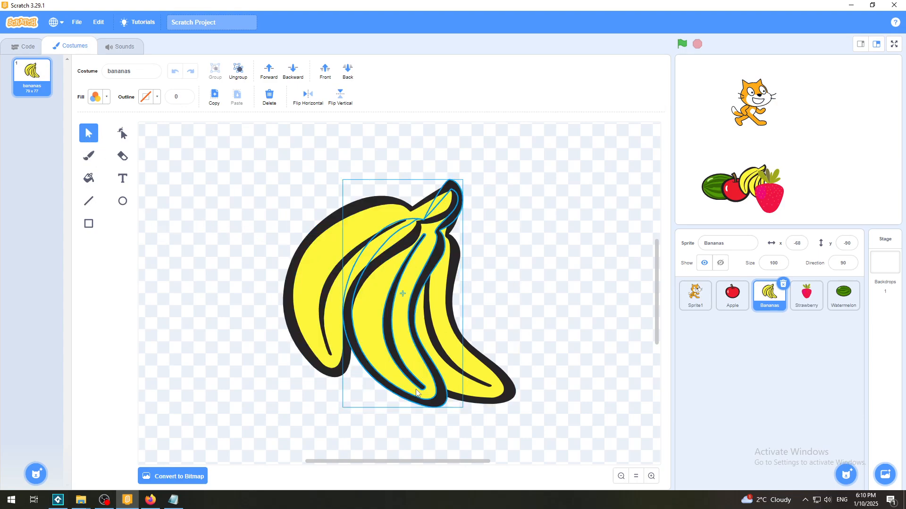
left_click(489, 395)
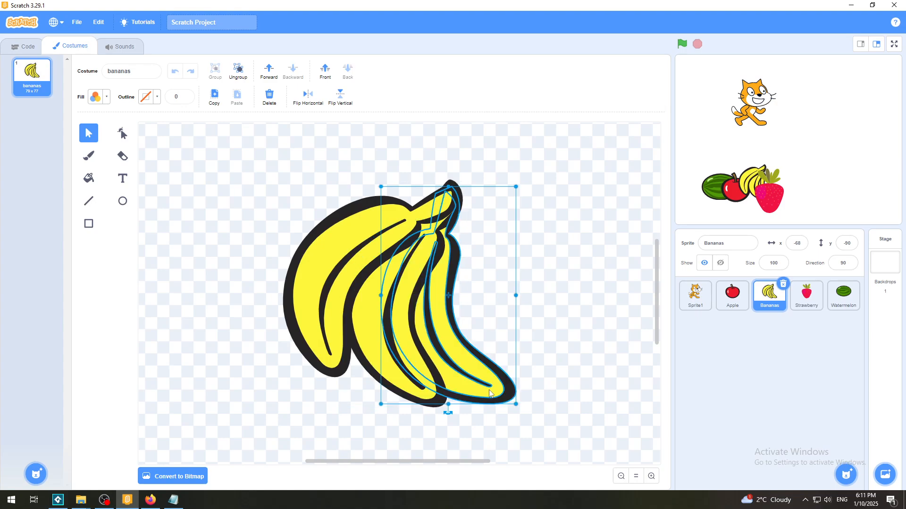
left_click(585, 336)
left_click(313, 330)
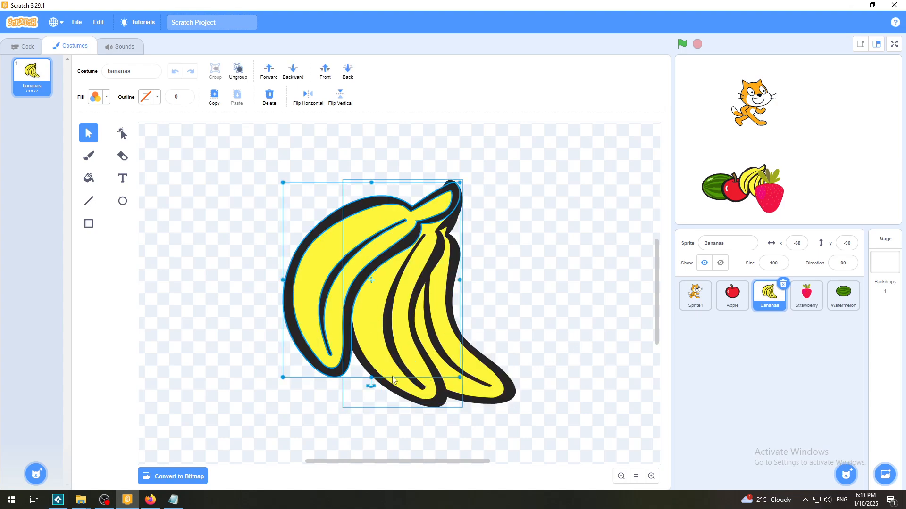
left_click(427, 398)
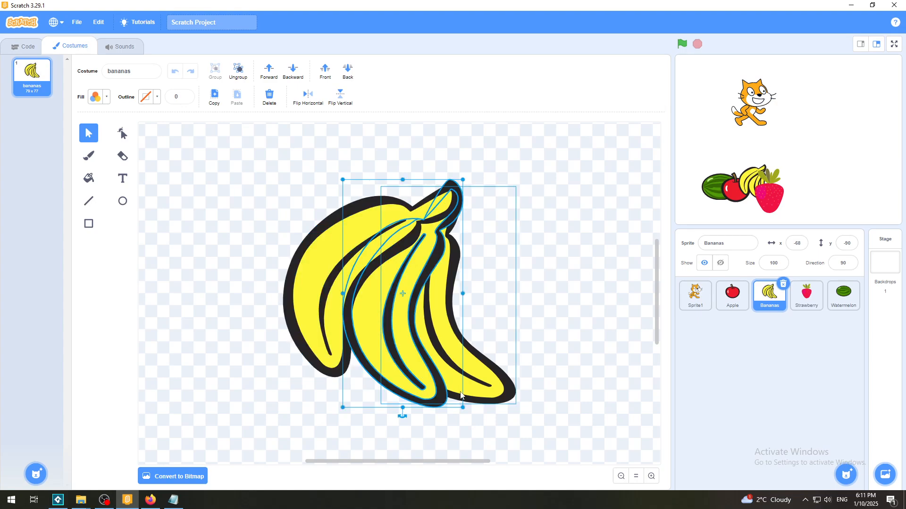
left_click(564, 330)
Copy all the banana shapes and paste them into the Apple sprite's costume, placing them to the left of the apple.
left_click_drag(225, 150, 248, 176)
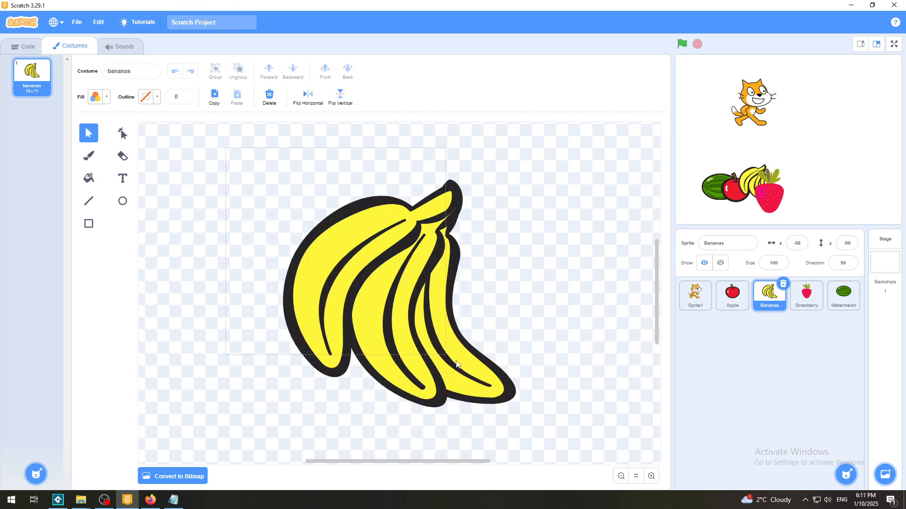
left_click_drag(457, 363, 571, 432)
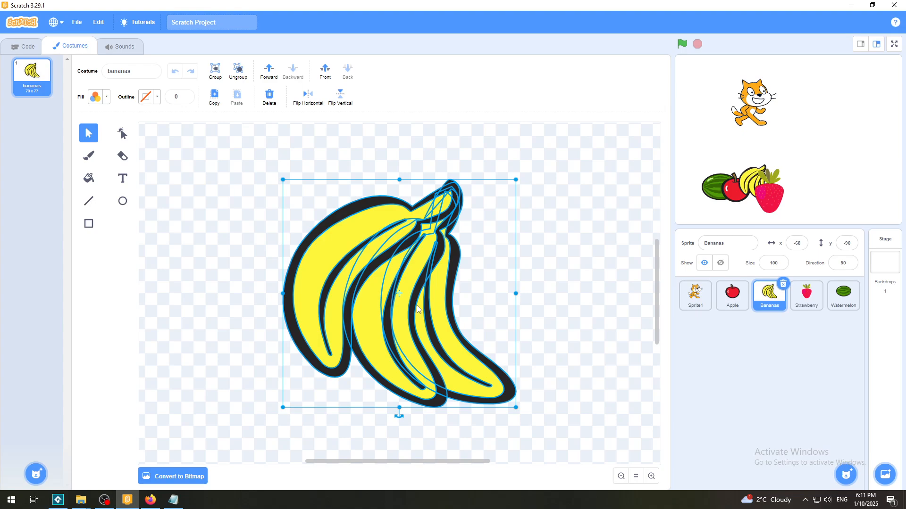
left_click(216, 95)
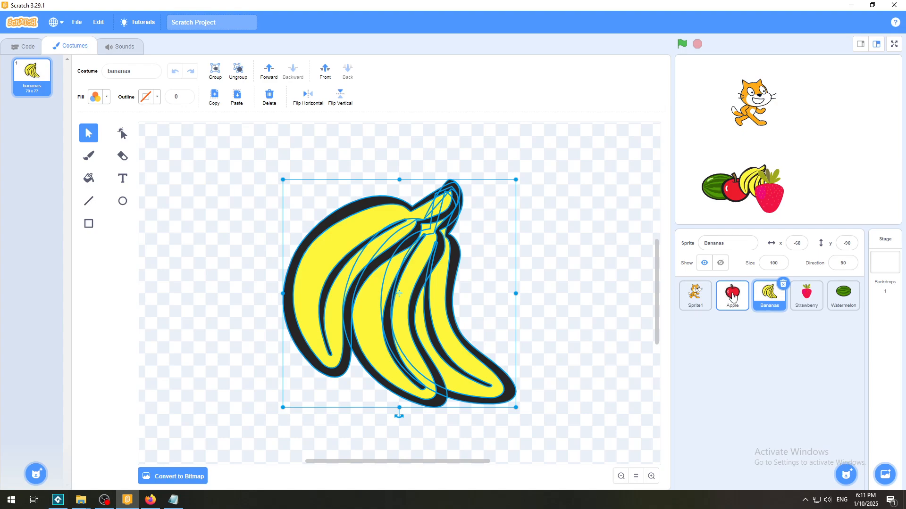
left_click(732, 295)
left_click(771, 300)
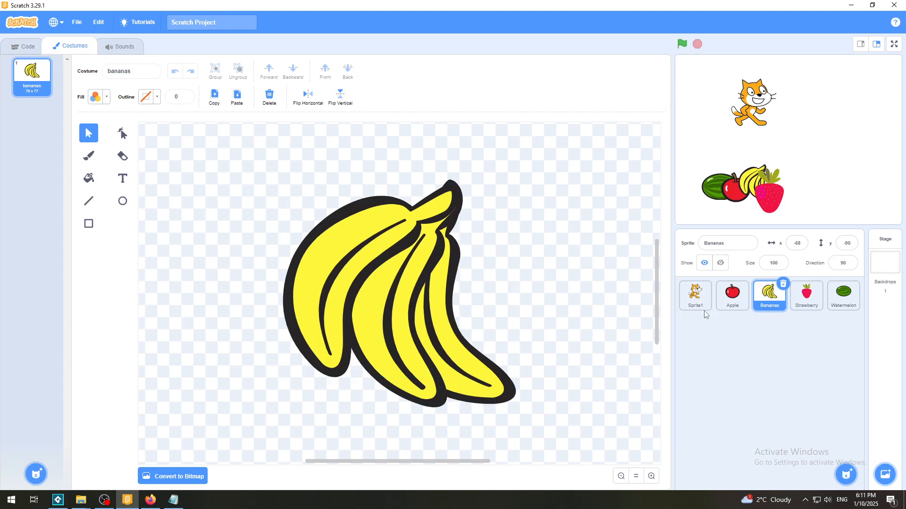
left_click(729, 302)
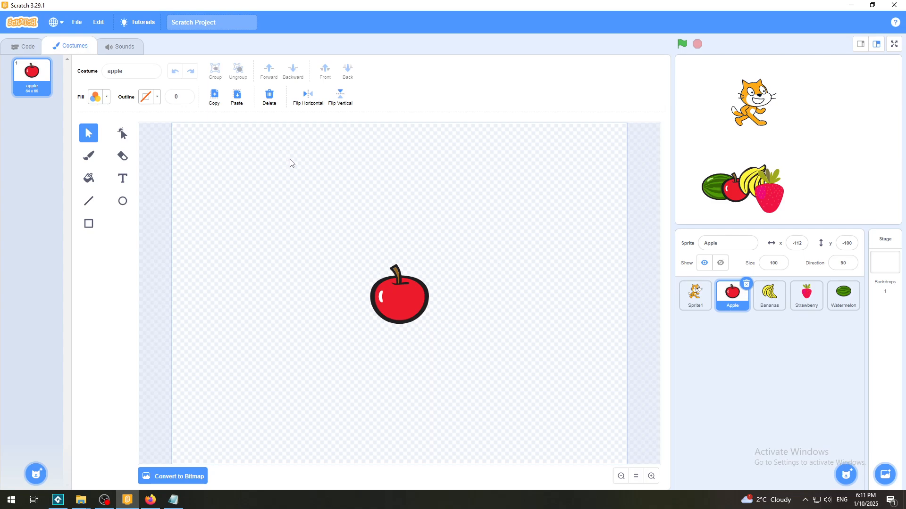
left_click(238, 99)
left_click_drag(404, 278, 292, 256)
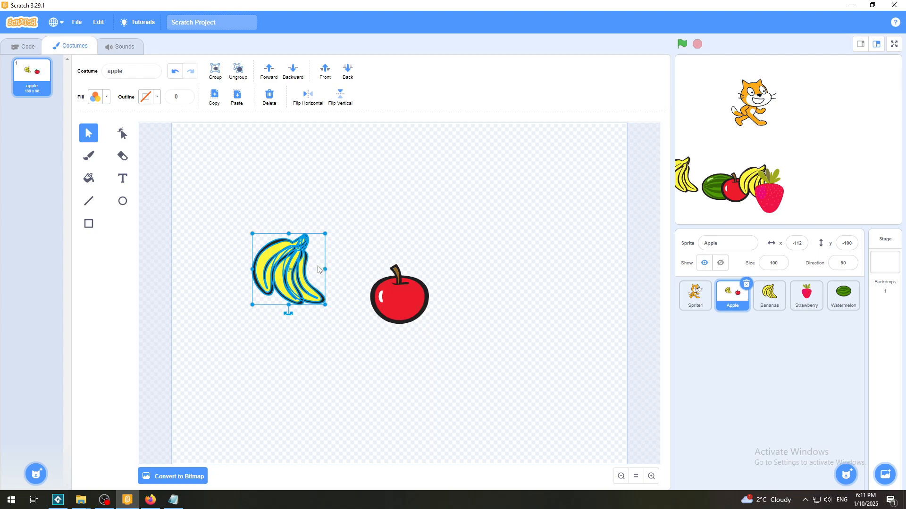
Enlarge the pasted bananas, rotate them so the stem points upward, and place them to the left of the apple.
left_click_drag(301, 262, 487, 257)
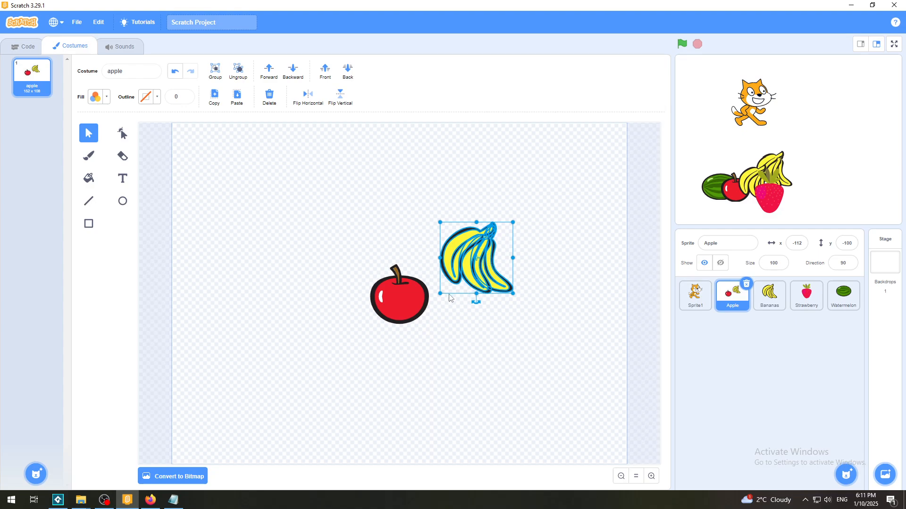
left_click_drag(440, 294, 399, 333)
left_click_drag(455, 343, 489, 336)
left_click_drag(465, 287, 290, 291)
left_click(294, 380)
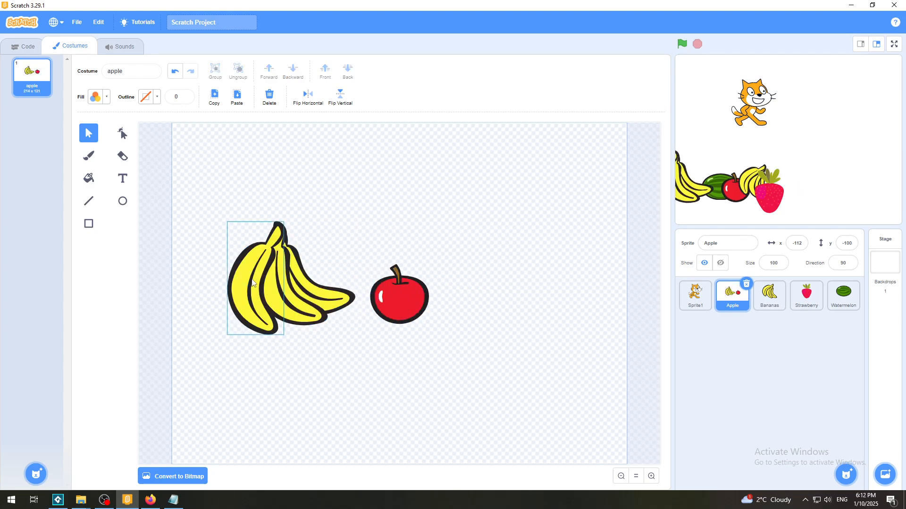
Group the three bananas in the apple costume and move the group up against the apple's left side.
left_click_drag(209, 200, 357, 349)
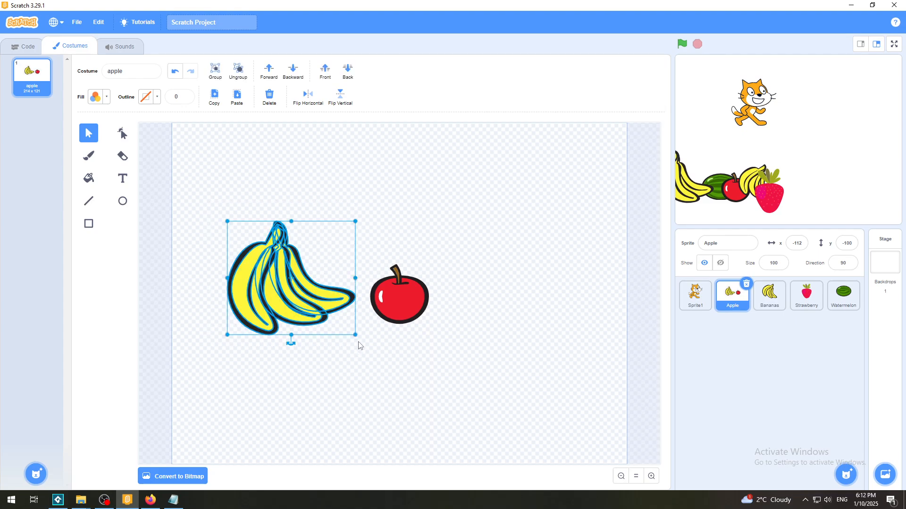
left_click(219, 72)
left_click(269, 182)
left_click_drag(283, 274, 301, 263)
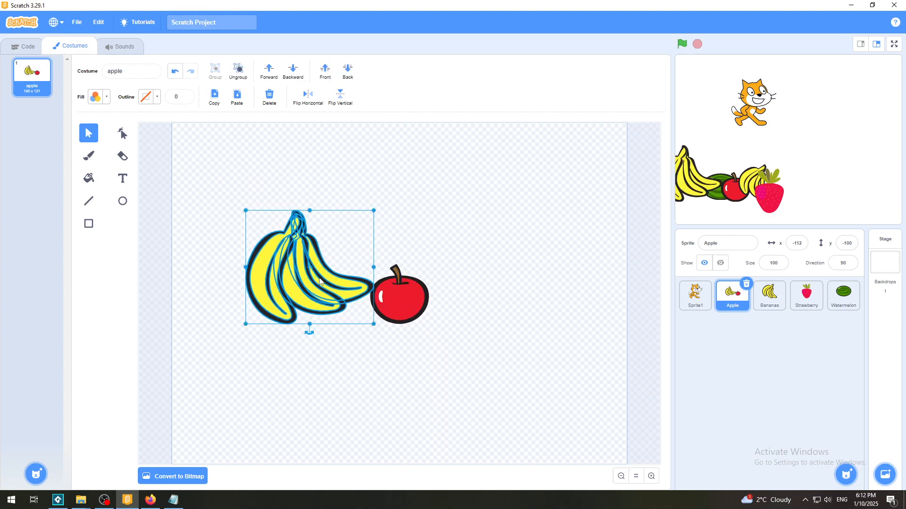
left_click(402, 353)
Group the apple's body and stem and place the apple in front of the bananas' lower right tips.
left_click_drag(404, 315, 404, 346)
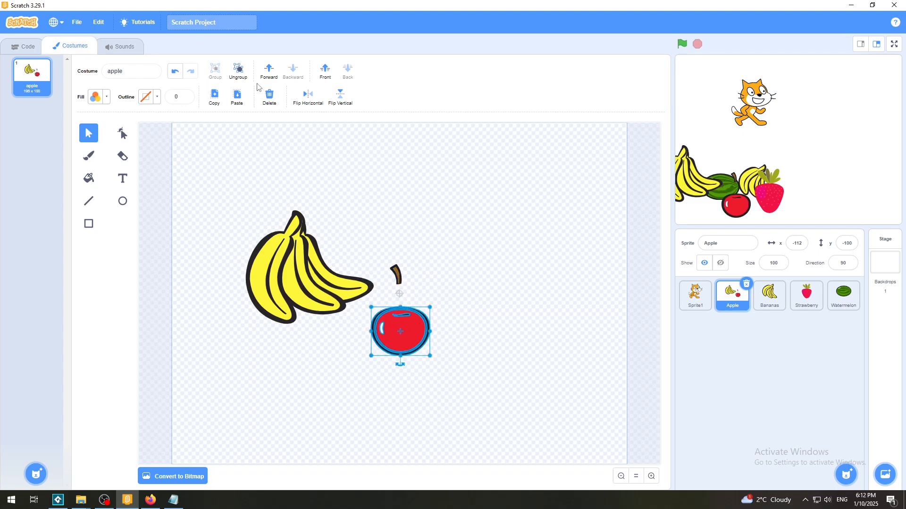
left_click(174, 72)
left_click_drag(453, 247, 361, 320)
left_click(220, 69)
left_click(463, 330)
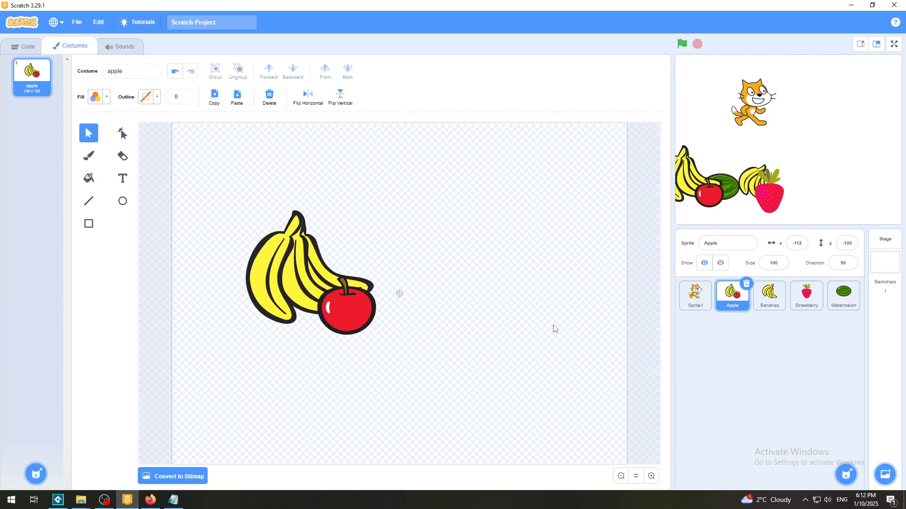
Delete the separate Bananas sprite and reopen the Apple sprite's costume.
left_click(775, 302)
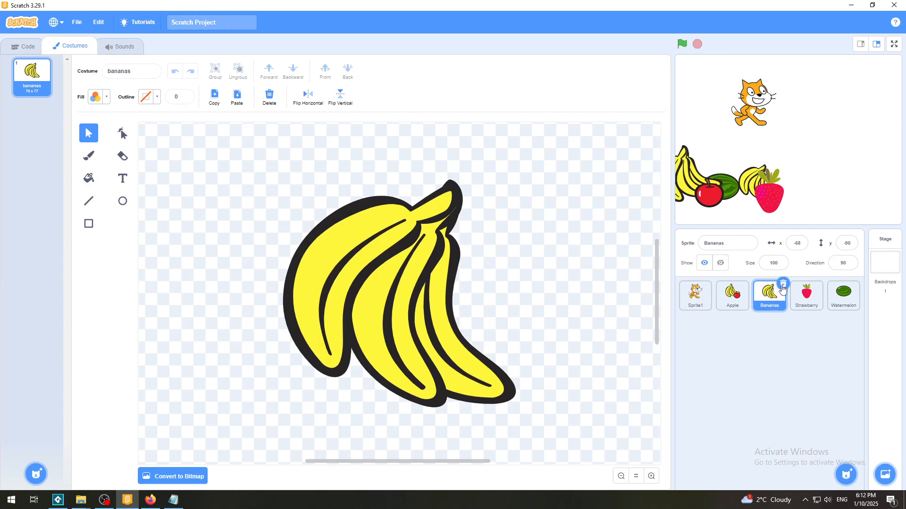
left_click(782, 285)
left_click(732, 295)
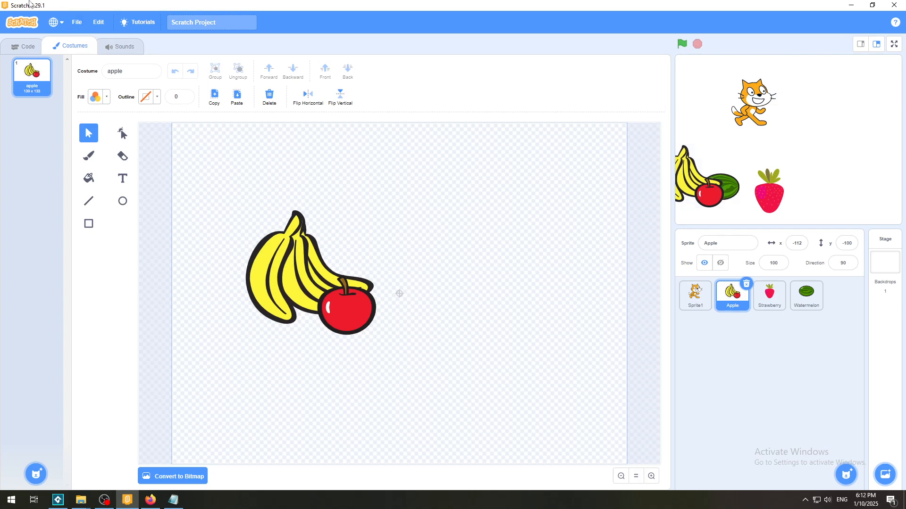
Move the bananas and apple together to the right, closer to the centre of the costume canvas.
left_click_drag(225, 196, 381, 357)
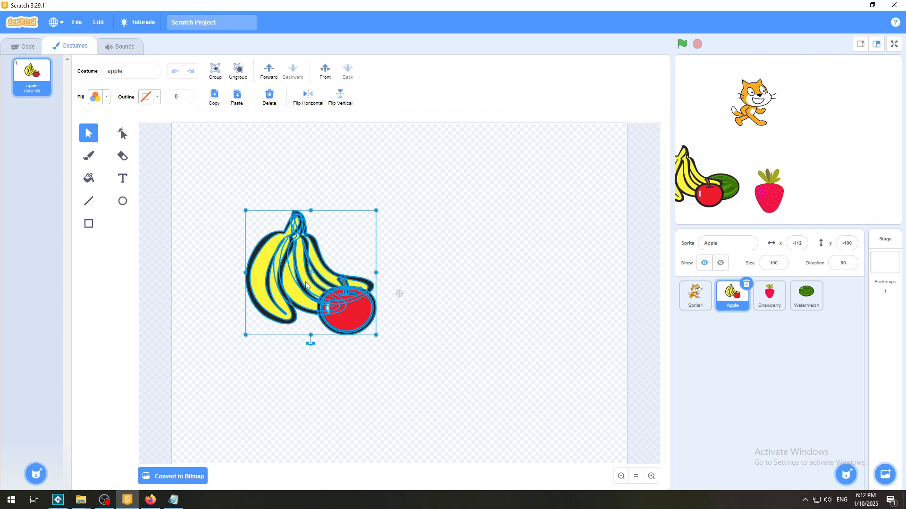
left_click_drag(305, 278, 354, 280)
left_click(573, 301)
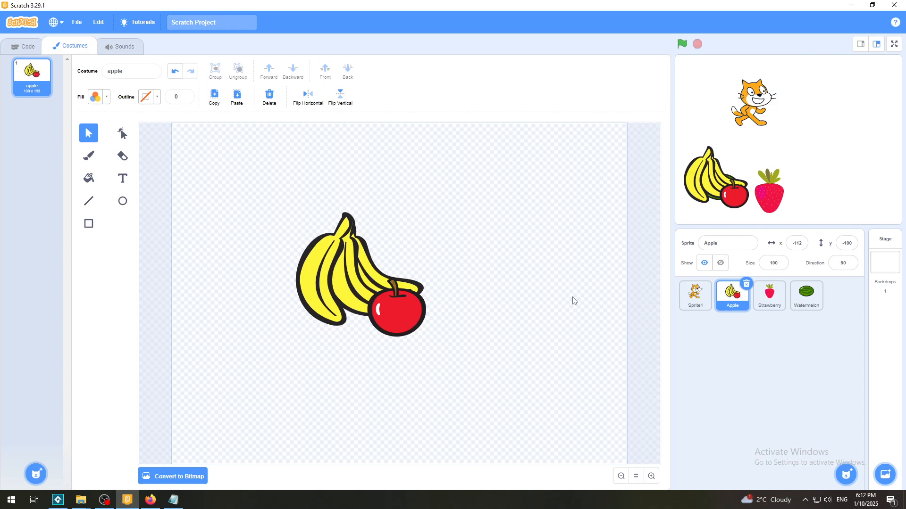
Group all the shapes of the Watermelon sprite's watermelon-a costume, undoing the trial move of its stripes.
left_click(769, 302)
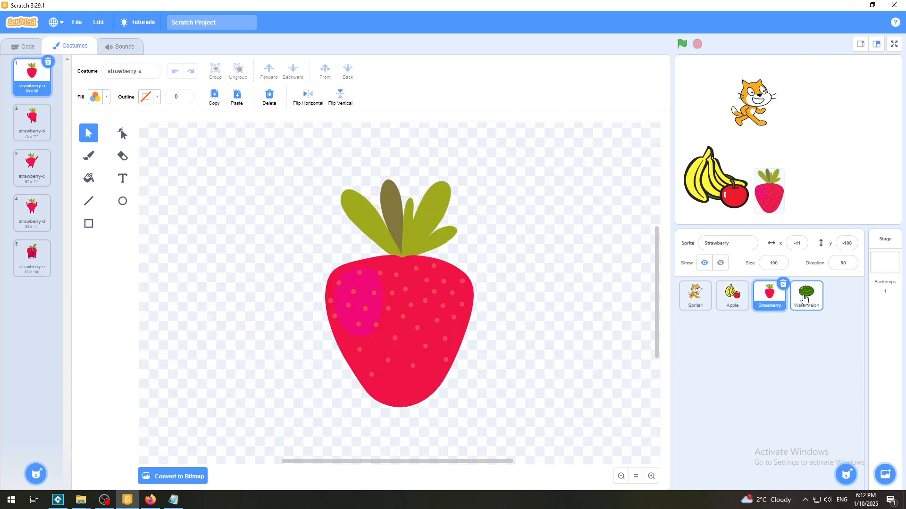
left_click(806, 295)
left_click_drag(420, 285, 487, 289)
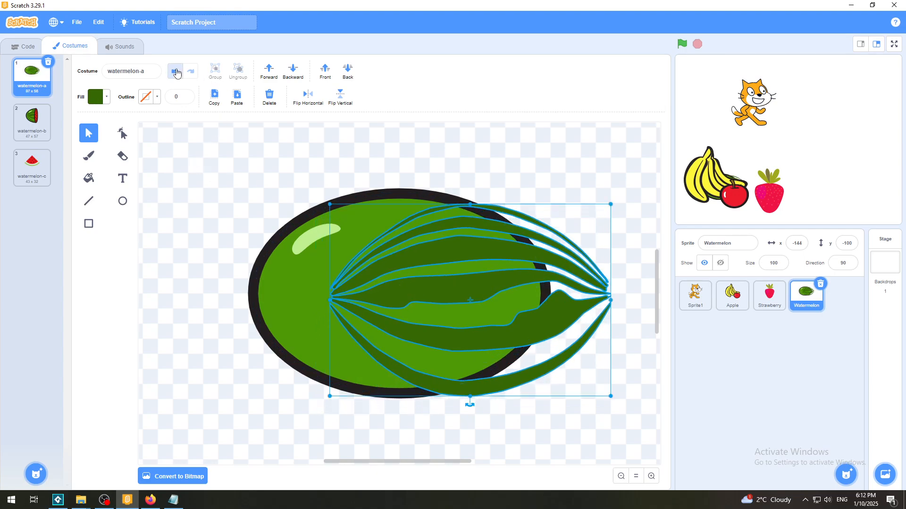
left_click(182, 72)
left_click_drag(224, 175, 578, 420)
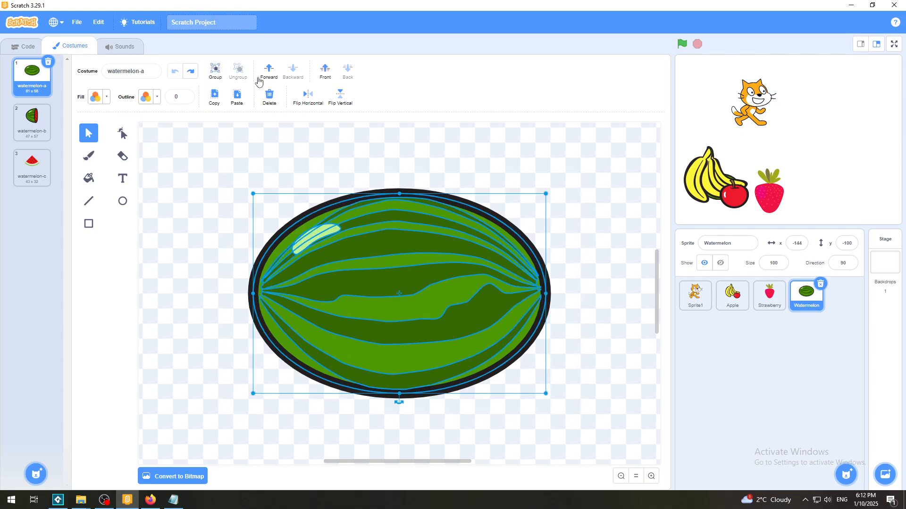
left_click(215, 71)
left_click(190, 207)
Try moving the grouped watermelon as one object and undo the move.
left_click(392, 241)
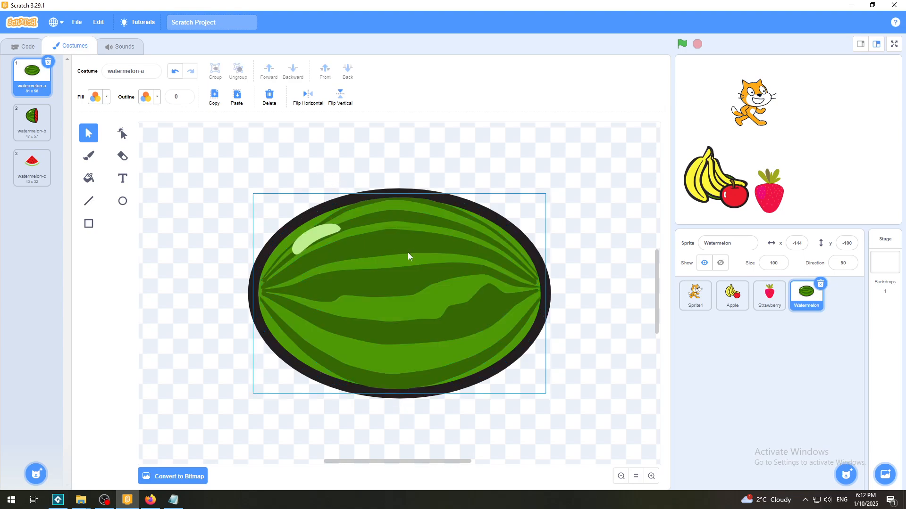
left_click_drag(407, 255, 445, 267)
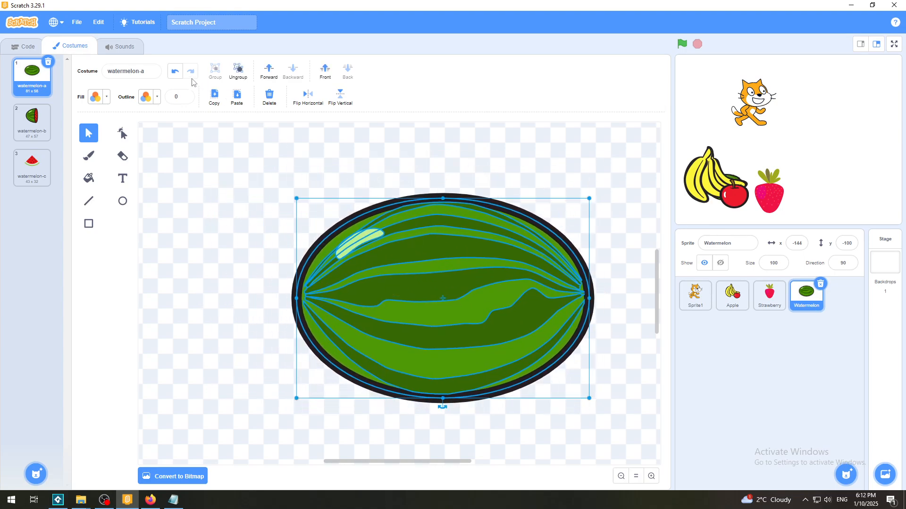
left_click(175, 72)
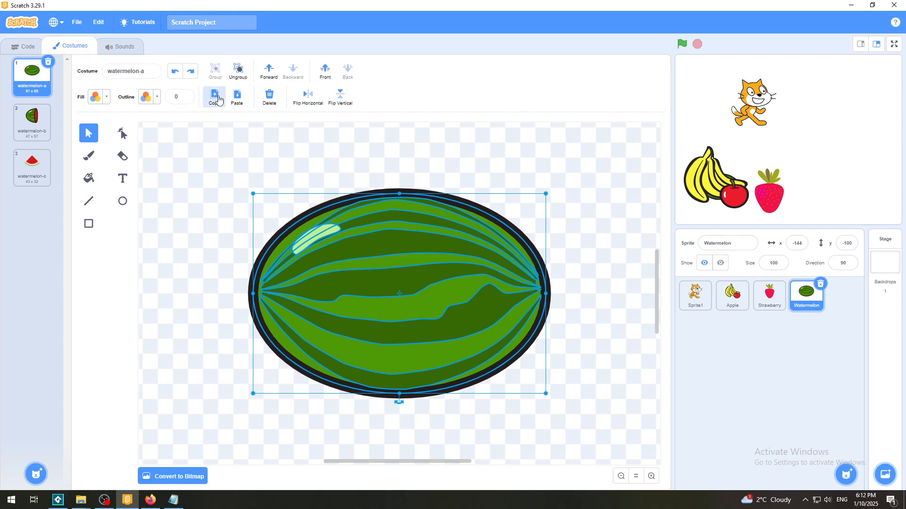
Copy the grouped watermelon into the Apple sprite's costume, enlarge it to about twice its size and place it on the fruits' right side.
left_click(736, 293)
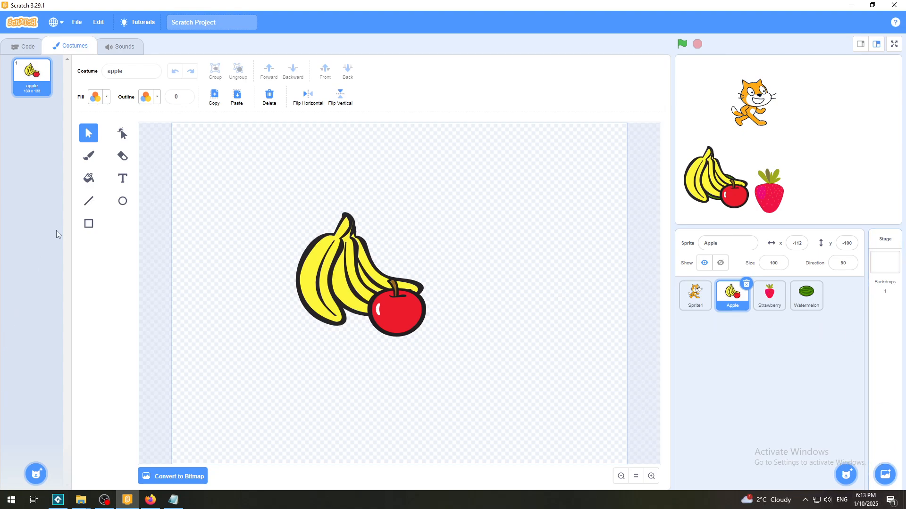
left_click(238, 96)
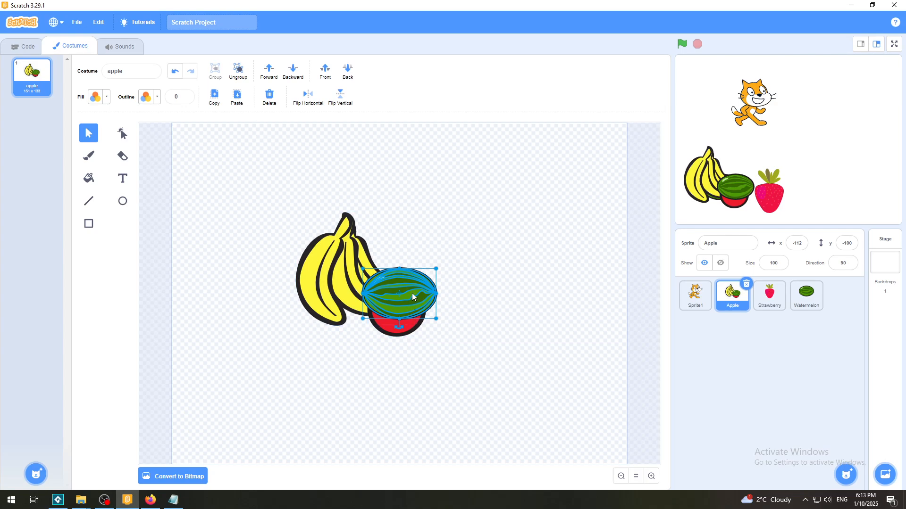
left_click_drag(412, 296, 564, 337)
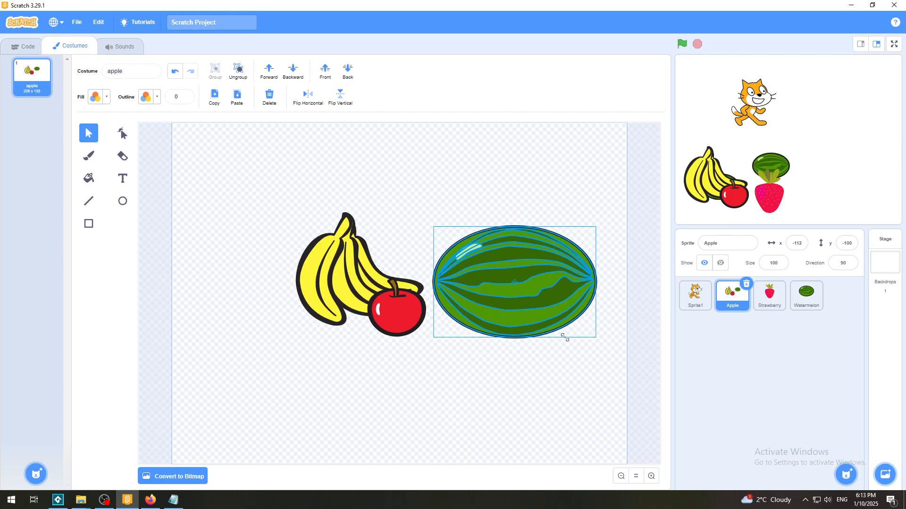
left_click_drag(555, 307, 504, 292)
left_click(506, 377)
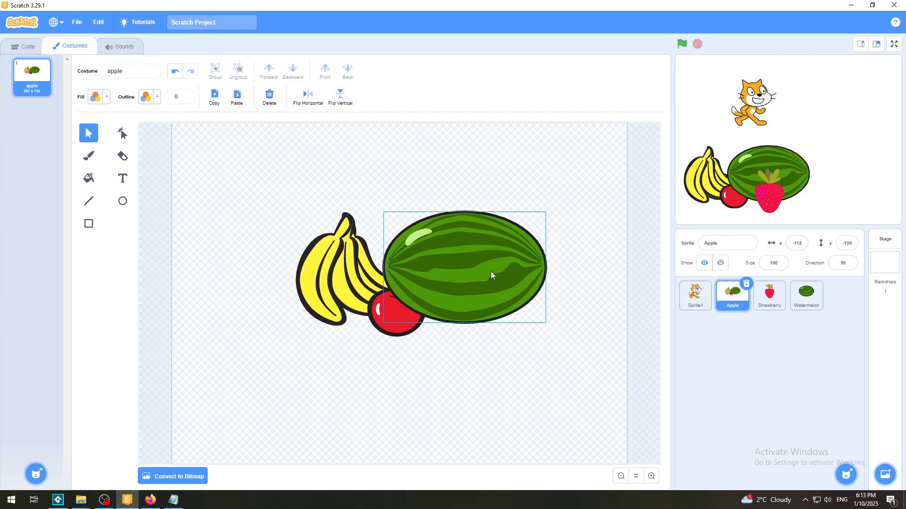
Send the watermelon to the back and position it up against the bananas and the apple.
left_click_drag(491, 276, 487, 278)
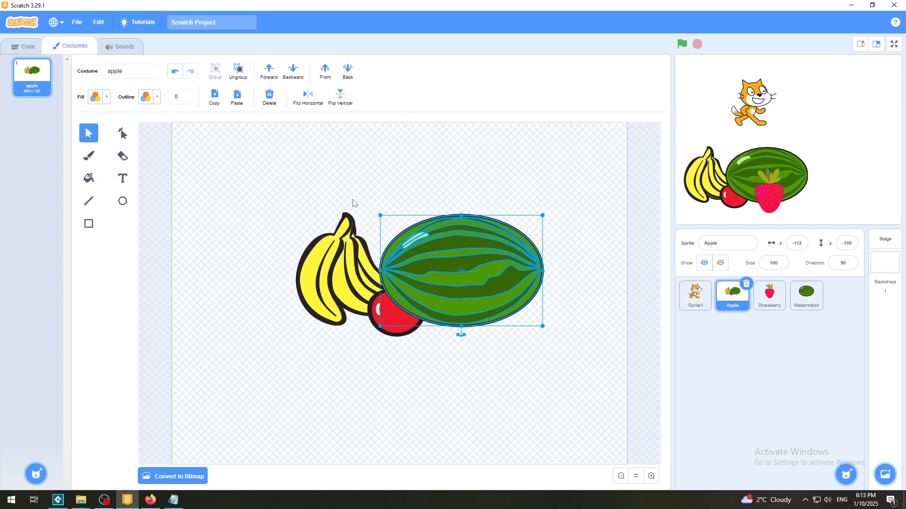
left_click(349, 72)
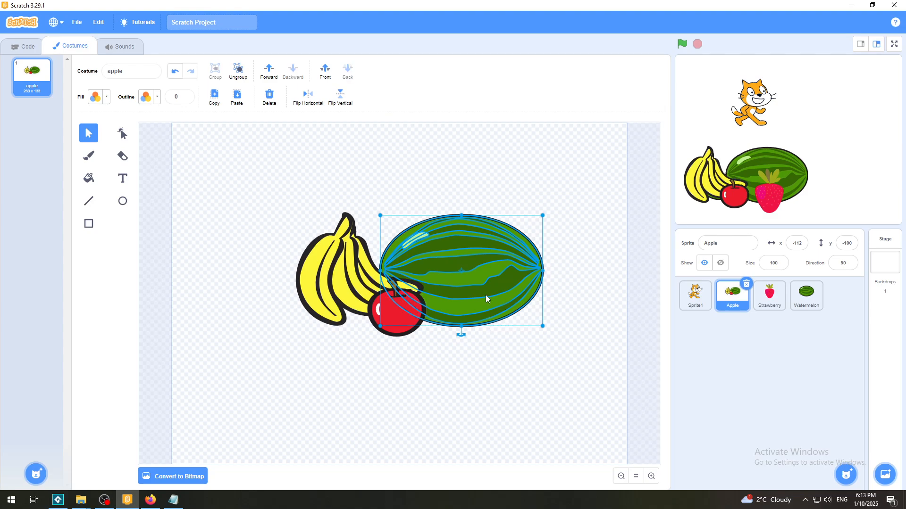
left_click_drag(486, 298, 477, 286)
left_click(474, 354)
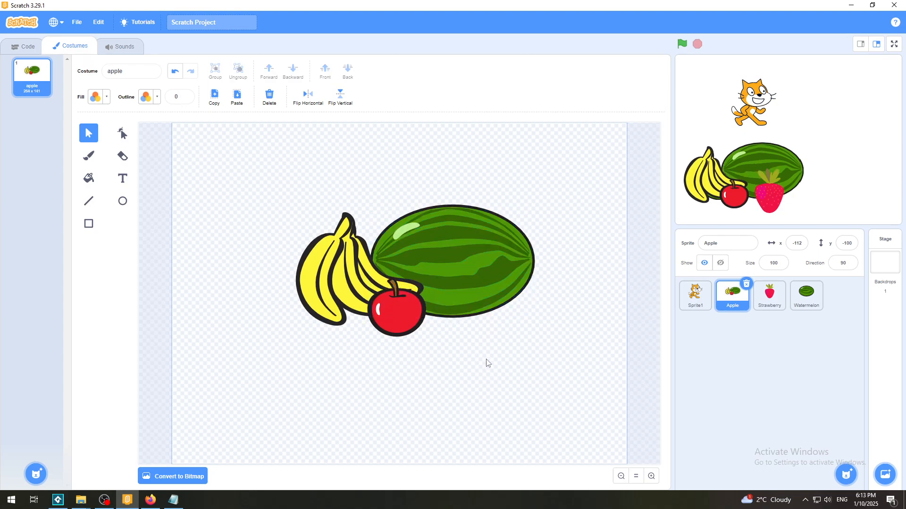
Duplicate the apple and place the copy just right of the first one, in front of the watermelon.
left_click(398, 334)
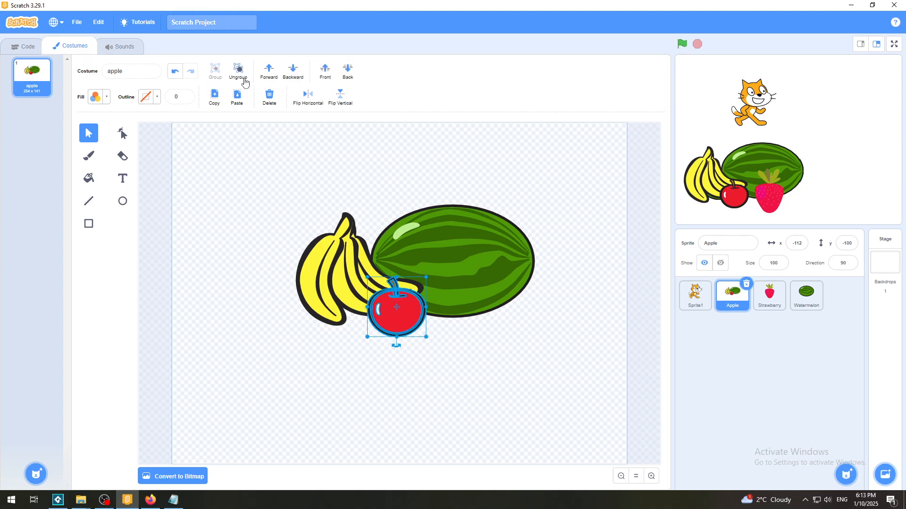
left_click(216, 100)
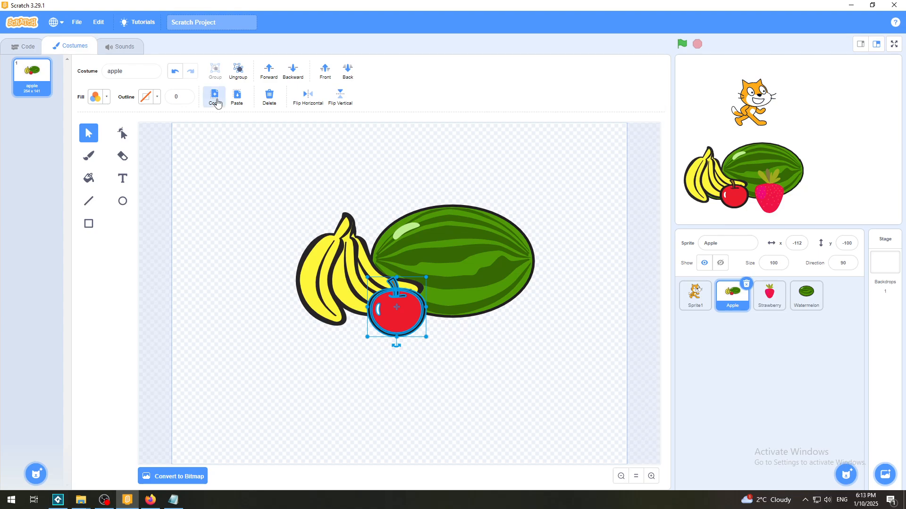
left_click(236, 99)
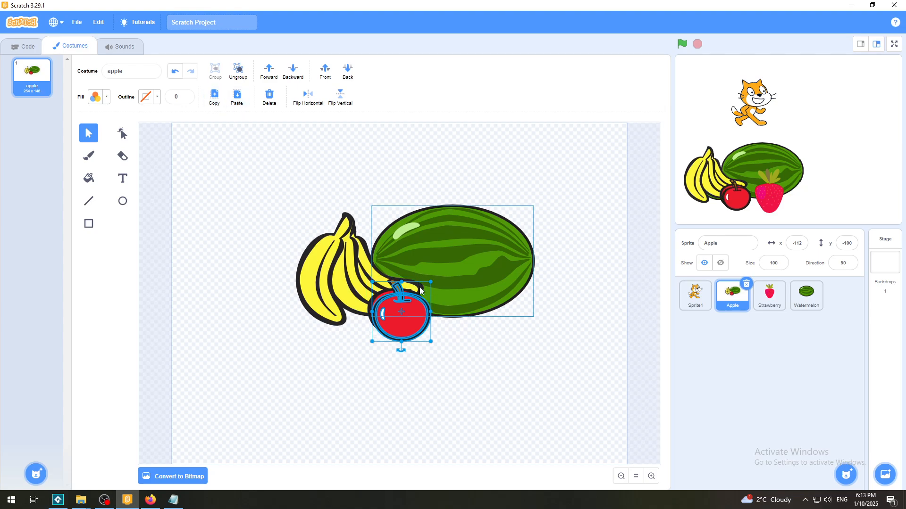
left_click_drag(415, 322, 451, 321)
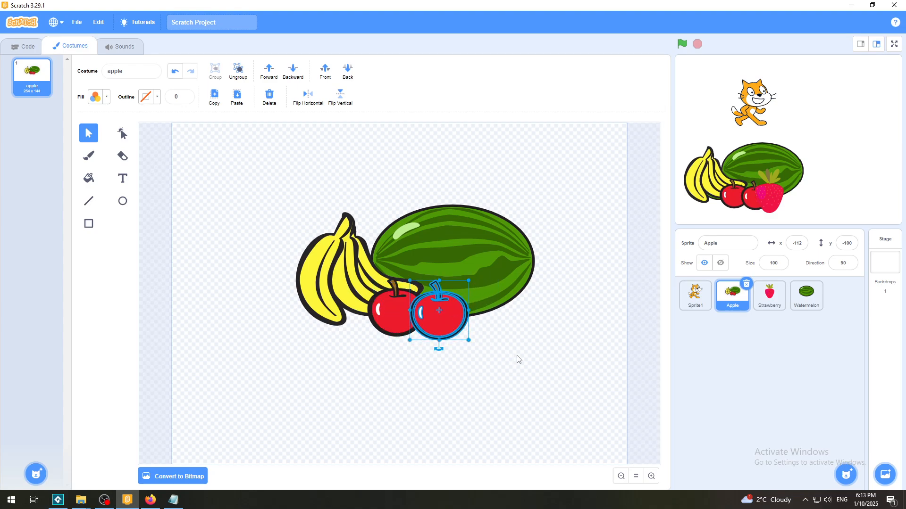
left_click(517, 359)
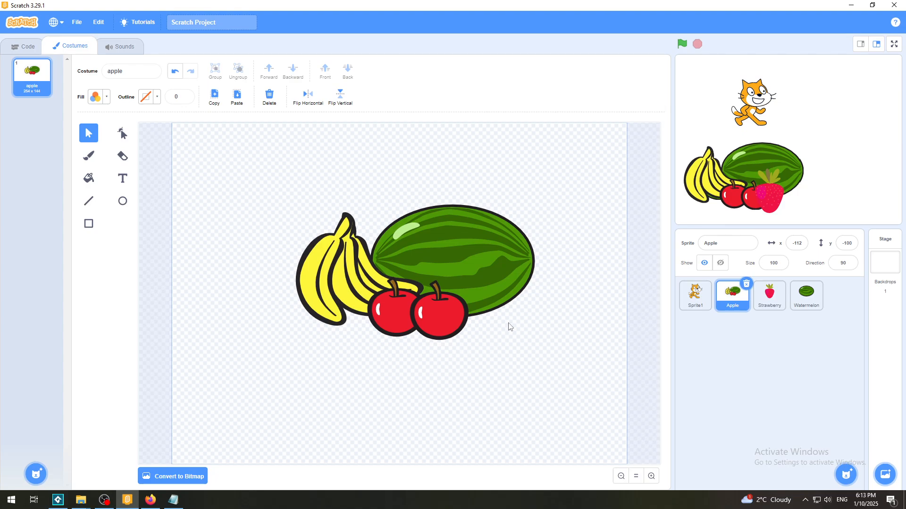
Delete the separate Watermelon sprite.
left_click(807, 304)
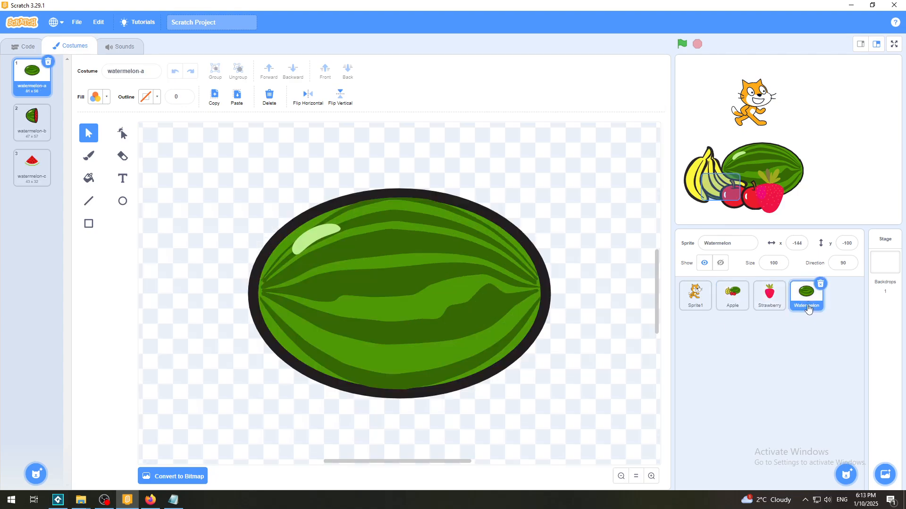
left_click(820, 284)
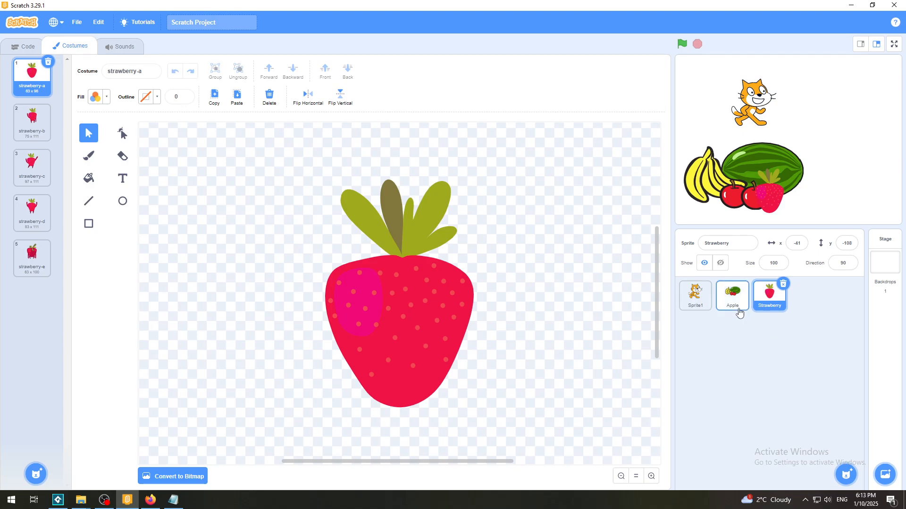
Hide the cat sprite and move the combined fruit sprite up towards the centre of the stage.
left_click(697, 300)
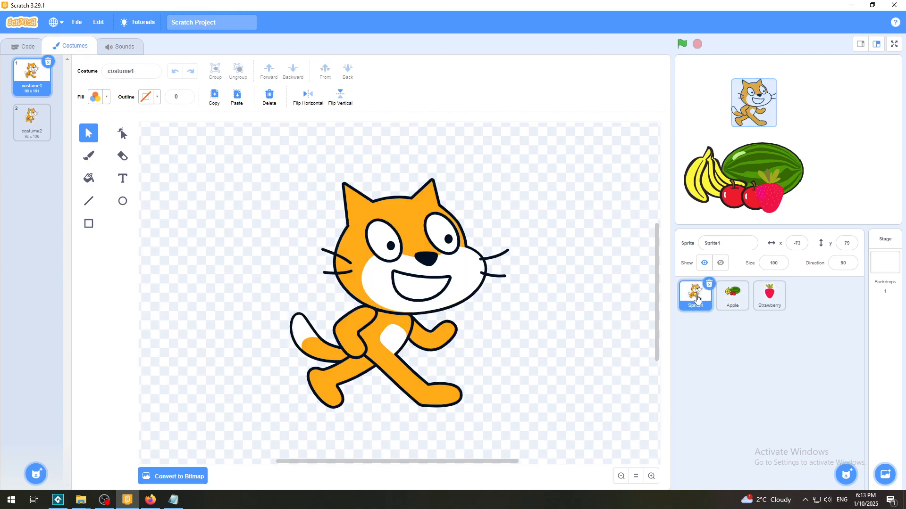
left_click(720, 264)
left_click_drag(752, 163, 785, 137)
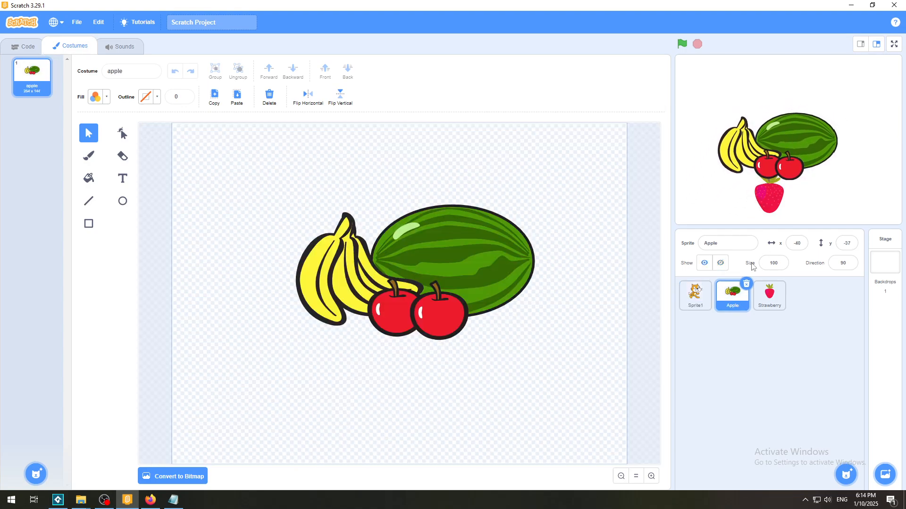
Group all the shapes of the Strawberry sprite's strawberry-a costume, undoing the trial moves of its body.
left_click(764, 306)
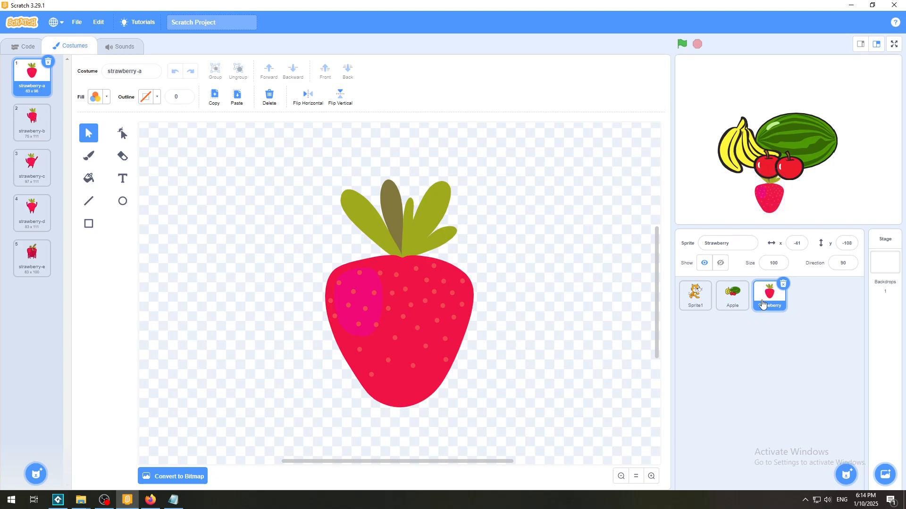
left_click_drag(274, 163, 205, 279)
left_click_drag(405, 324, 250, 318)
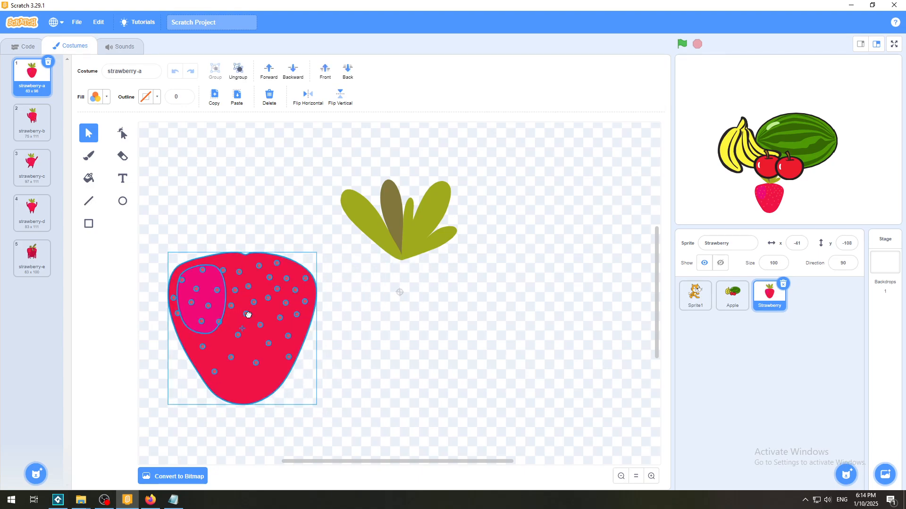
left_click(175, 71)
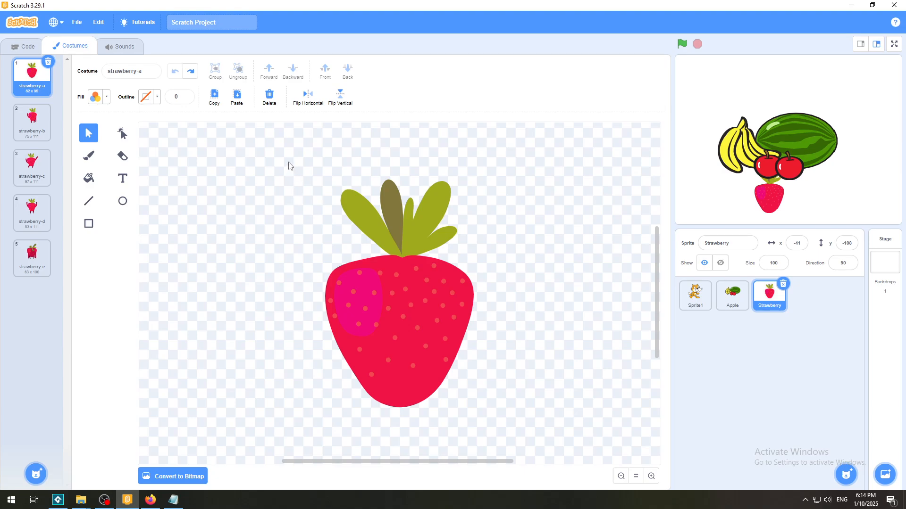
mouse_move(389, 303)
left_mouse_down()
mouse_move(307, 250)
mouse_move(383, 313)
left_mouse_up()
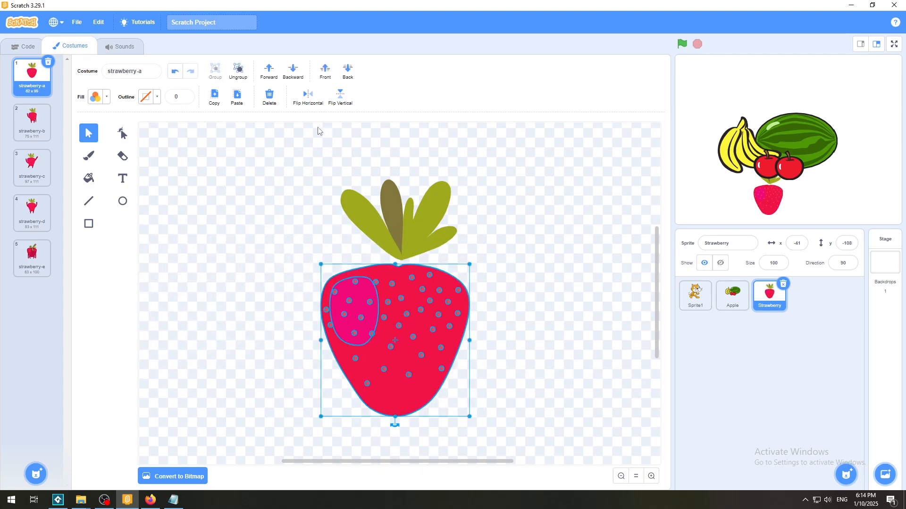
left_click(175, 71)
left_click_drag(257, 152, 568, 433)
left_click(215, 70)
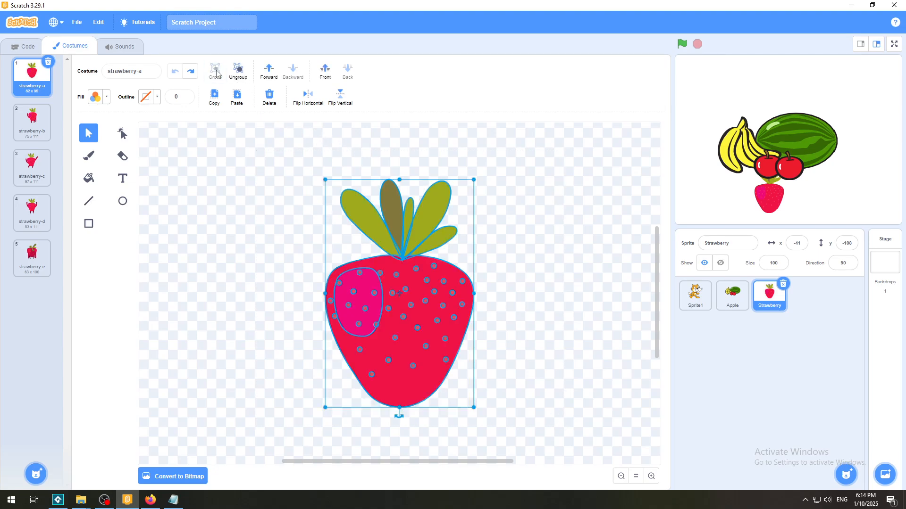
Copy the grouped strawberry into the Apple sprite's costume and place it below the watermelon's right end.
left_click(557, 262)
left_click(473, 279)
left_click(728, 297)
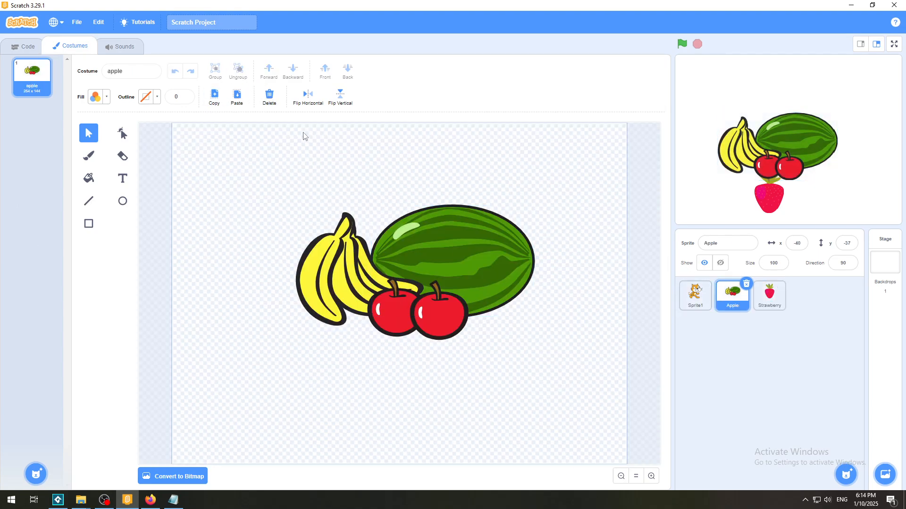
left_click(238, 104)
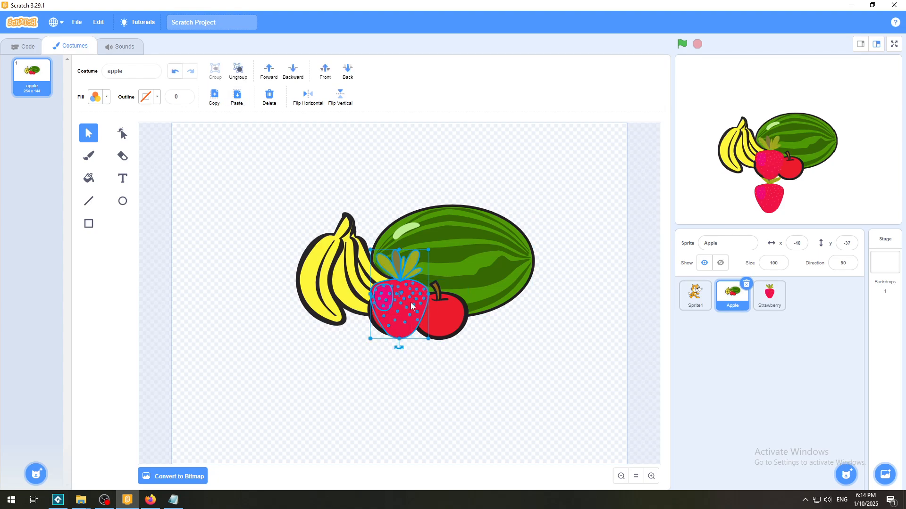
left_click_drag(422, 305, 552, 355)
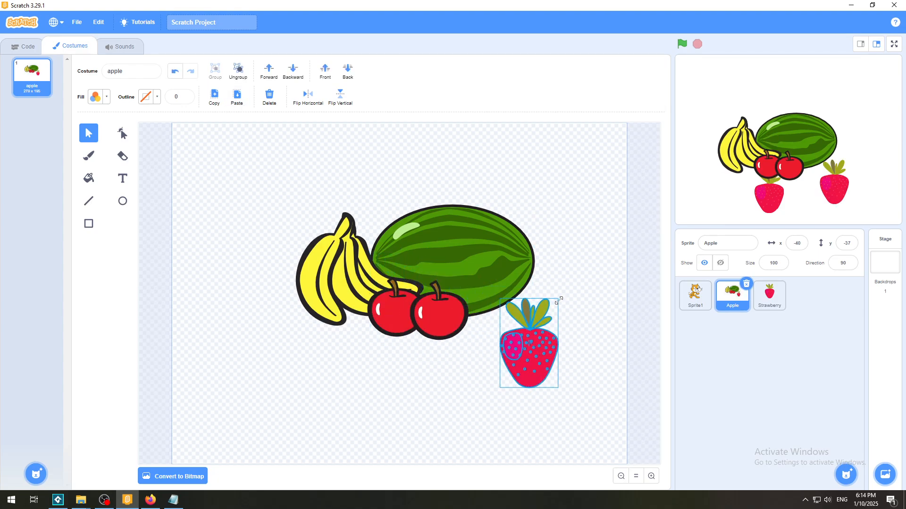
Shrink the strawberry, tilt its leaves to the right and move it closer beneath the watermelon's lower right edge.
left_click_drag(558, 299, 539, 327)
left_click_drag(519, 397, 495, 393)
left_click_drag(545, 327, 536, 339)
left_click_drag(517, 373, 507, 344)
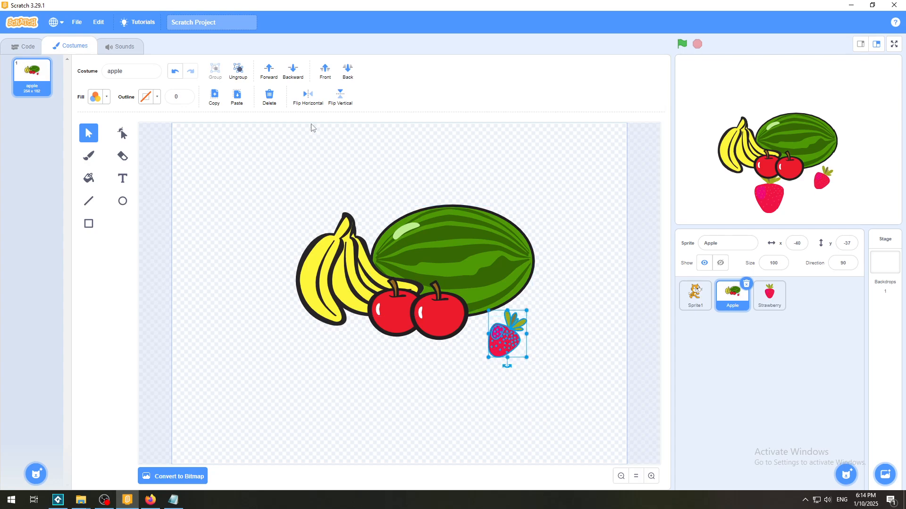
Paste a second strawberry, rotate it so its leaves point left and place it at the first one's lower left.
left_click(237, 96)
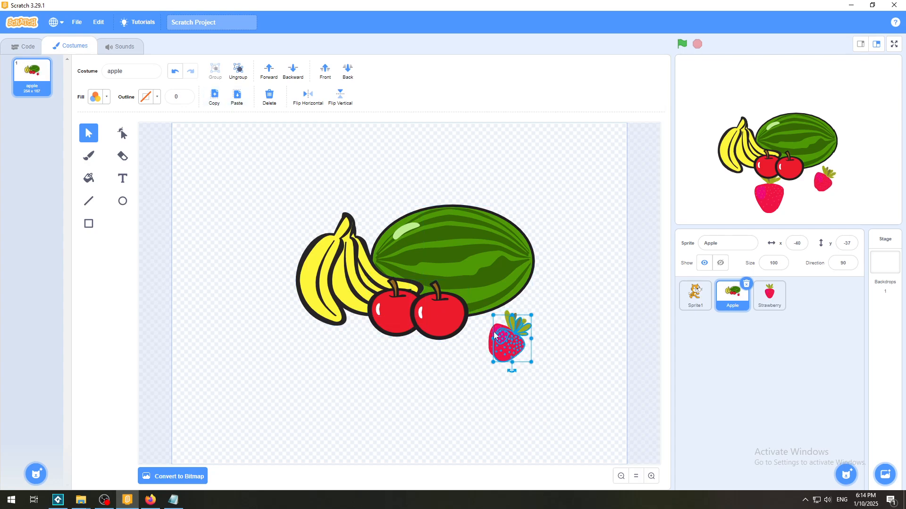
left_click_drag(512, 370, 576, 323)
left_click_drag(526, 342, 486, 354)
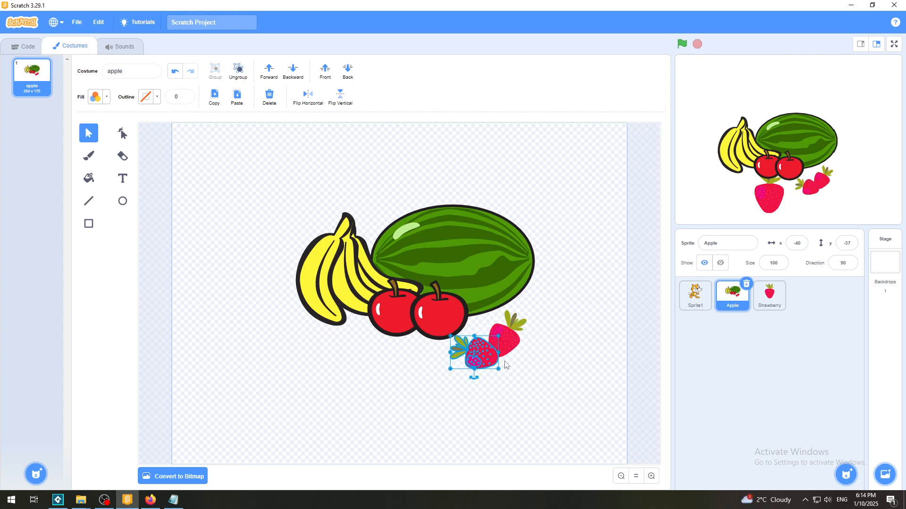
Scale both strawberries down together and move them in front of the right apple's lower right edge.
left_click(651, 476)
left_click(651, 476)
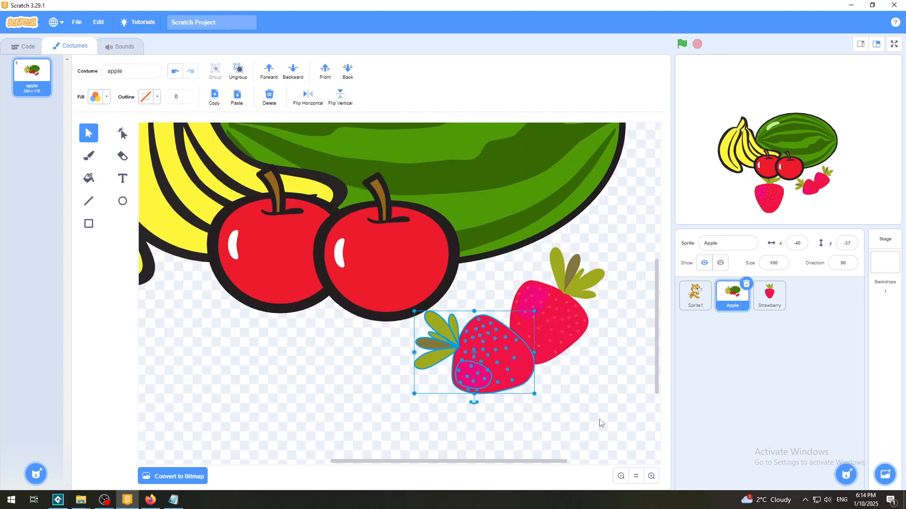
left_click(596, 394)
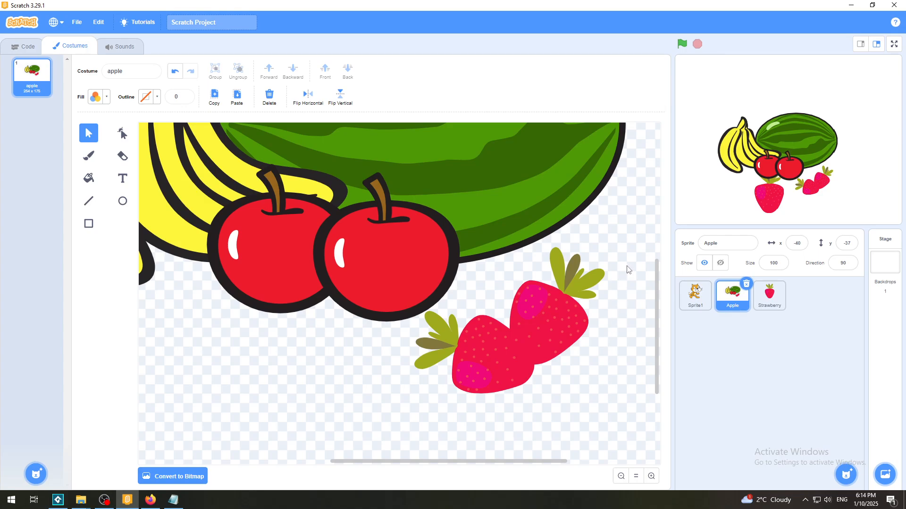
left_click_drag(627, 273, 463, 420)
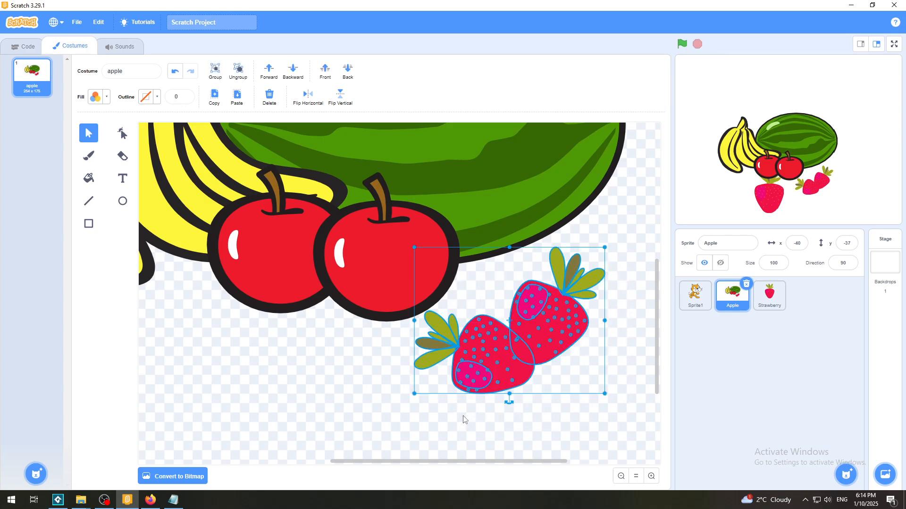
left_click_drag(413, 247, 463, 274)
left_click_drag(553, 348, 496, 310)
left_click(606, 318)
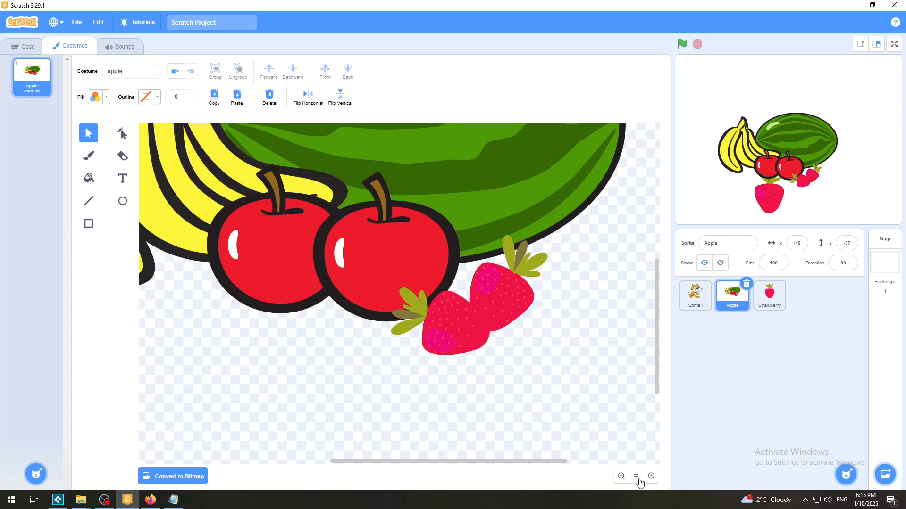
left_click(637, 477)
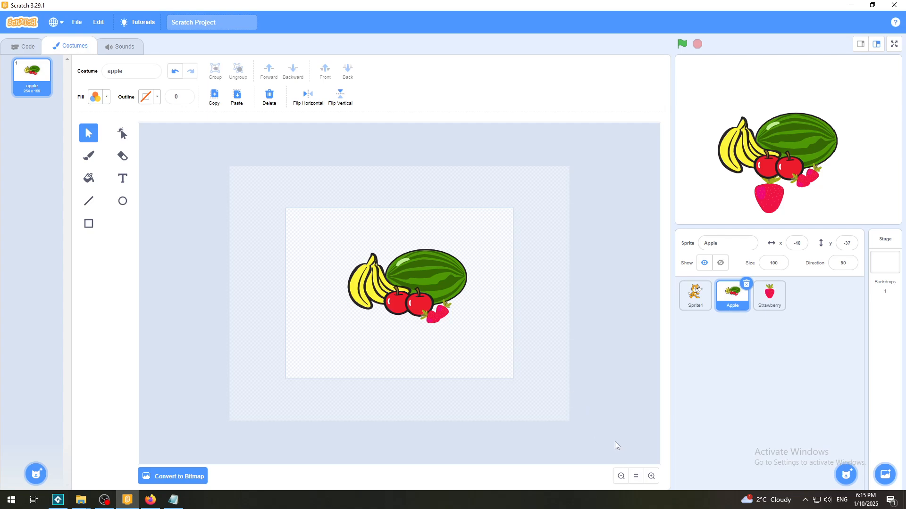
Rename the Apple sprite as Fruit mix.
left_click(651, 477)
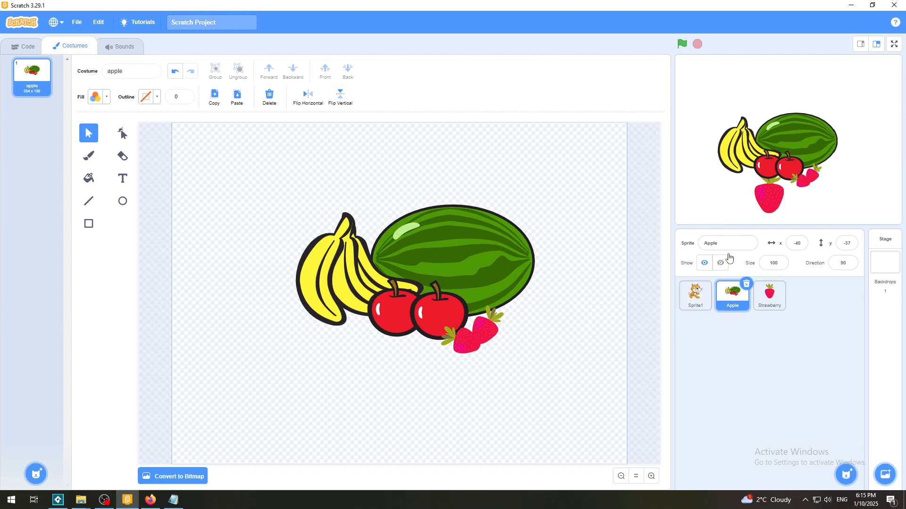
left_click(694, 248)
type("Fruitmix")
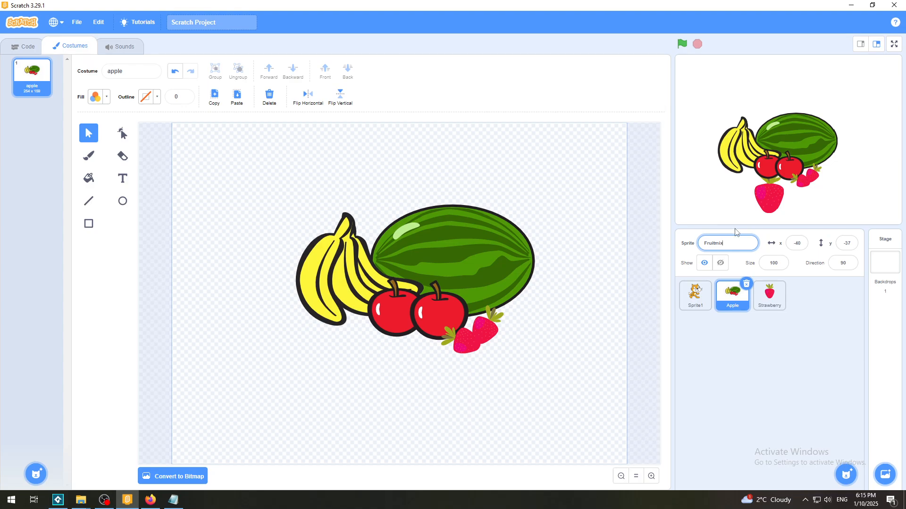
left_click(714, 245)
left_click(590, 326)
Select all the fruits in the costume and move them together to the centre of the canvas.
left_click_drag(569, 195, 267, 376)
mouse_move(471, 247)
left_mouse_down()
mouse_move(448, 262)
mouse_move(455, 267)
mouse_move(433, 295)
mouse_move(427, 286)
left_mouse_up()
left_click(637, 474)
left_click(651, 476)
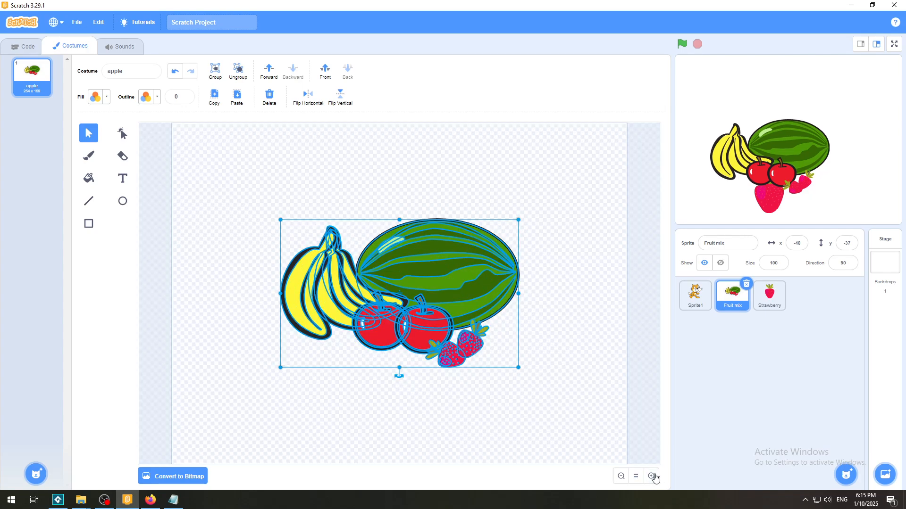
left_click(547, 397)
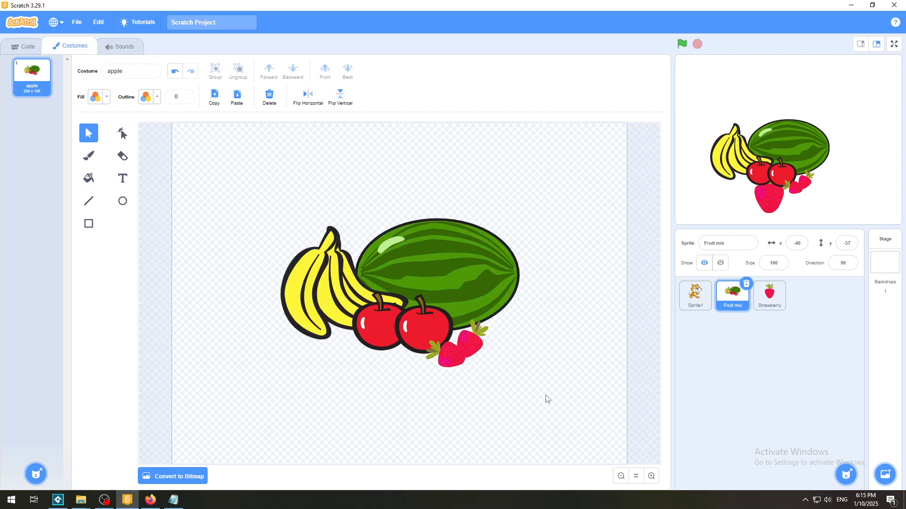
Examine the watermelon, bananas, apples and strawberries as individually selectable objects, and all of them as one selection.
left_click(443, 247)
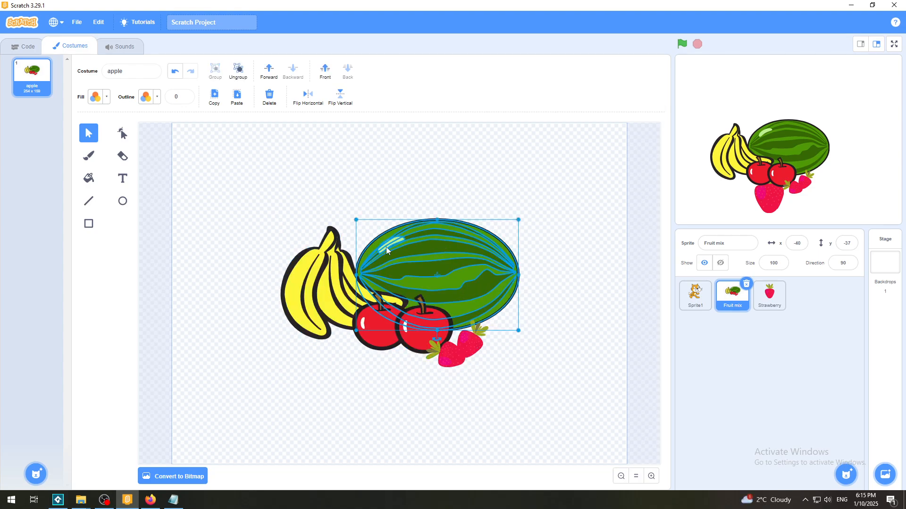
left_click(321, 268)
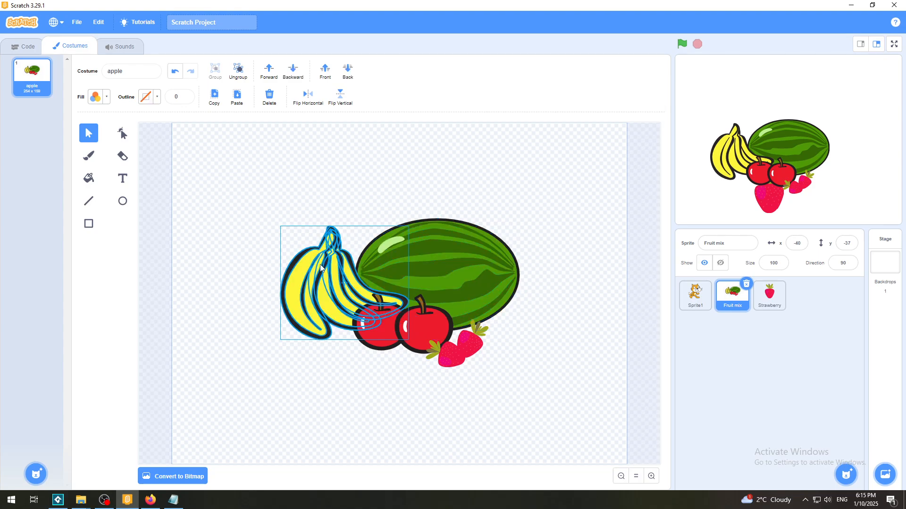
left_click(381, 348)
left_click(434, 338)
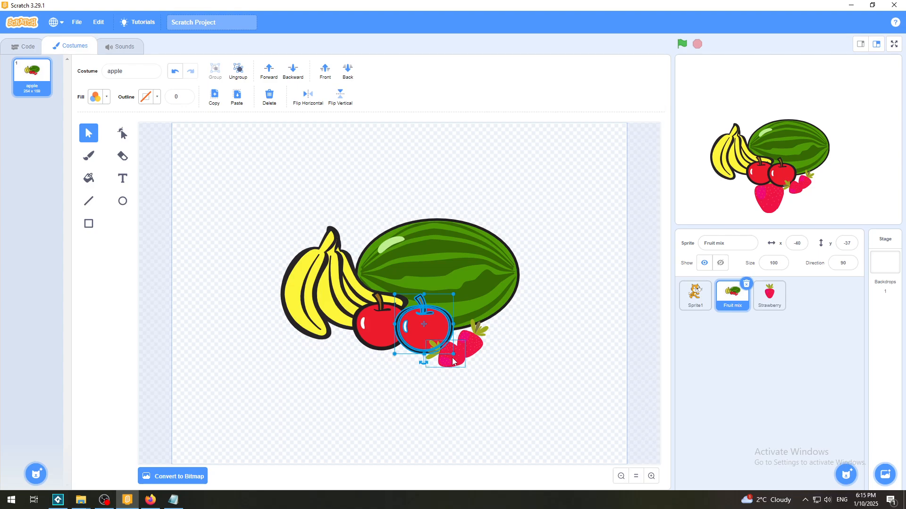
left_click(451, 359)
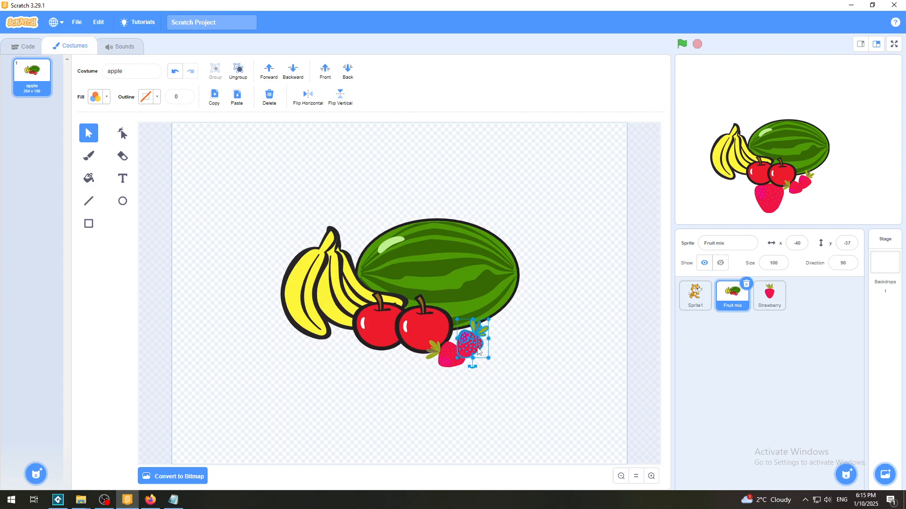
left_click_drag(587, 178, 225, 411)
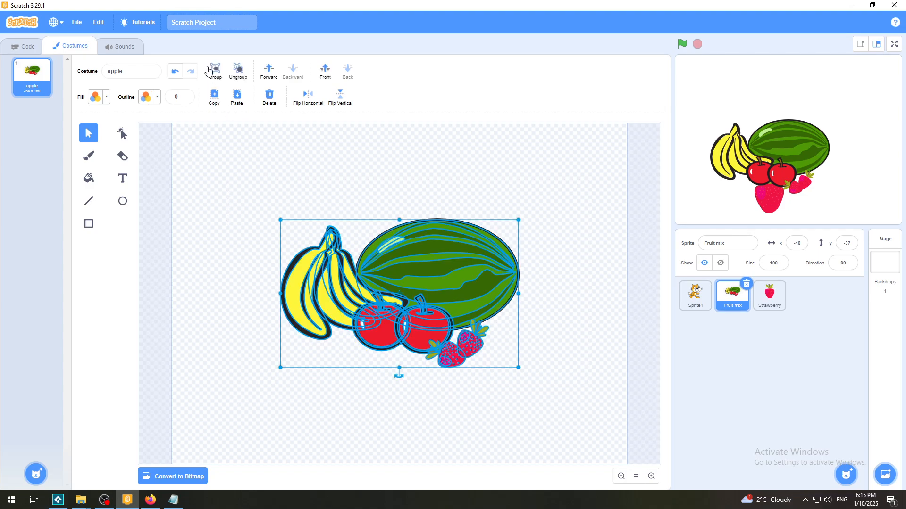
left_click(608, 334)
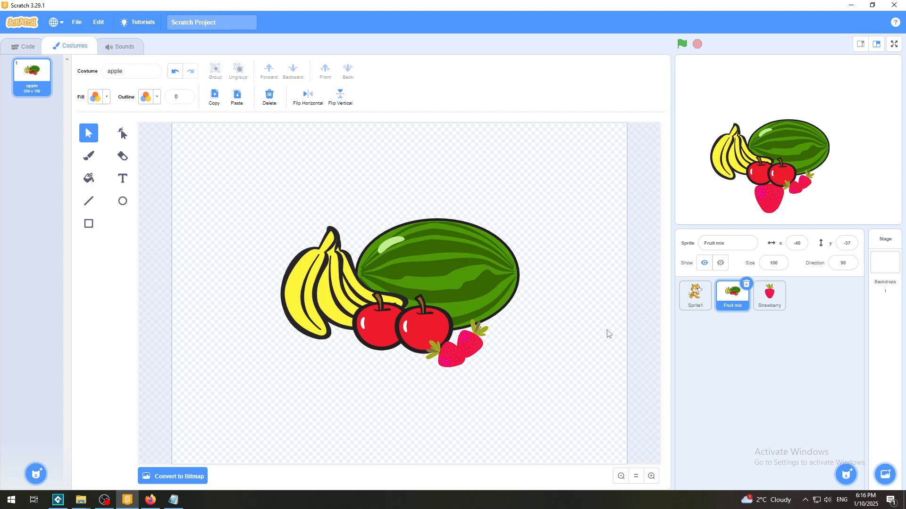
Delete the separate Strawberry sprite from the project.
left_click(766, 302)
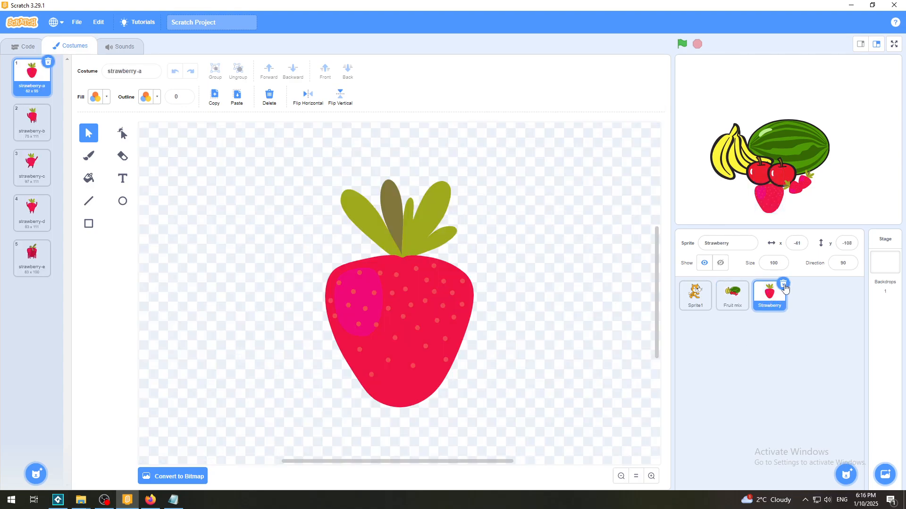
left_click(784, 285)
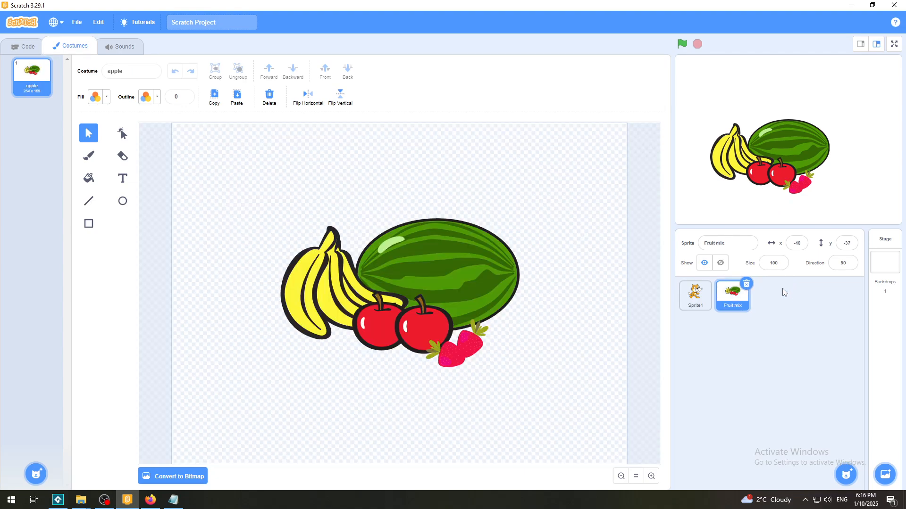
View the stage in full screen, exit, and reposition the Fruit mix sprite to about x -11, y -19.
left_click(894, 44)
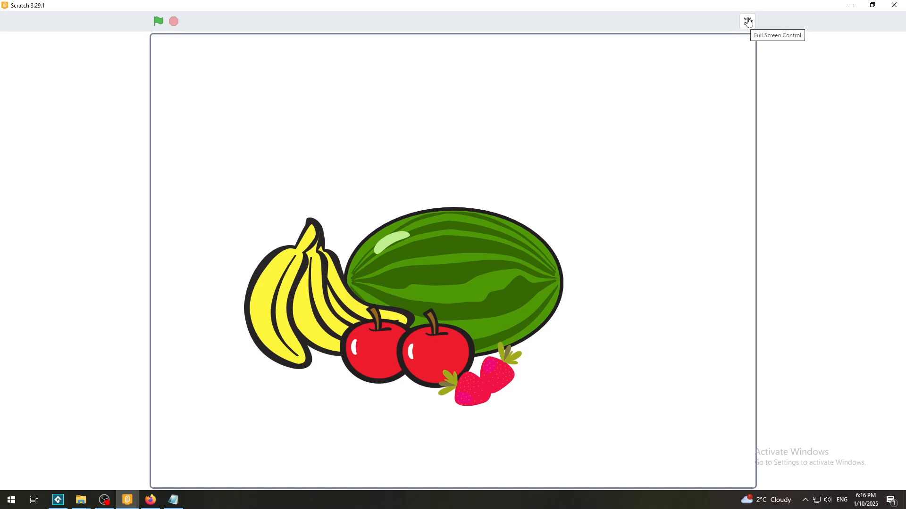
left_click(748, 21)
left_click_drag(784, 157, 749, 159)
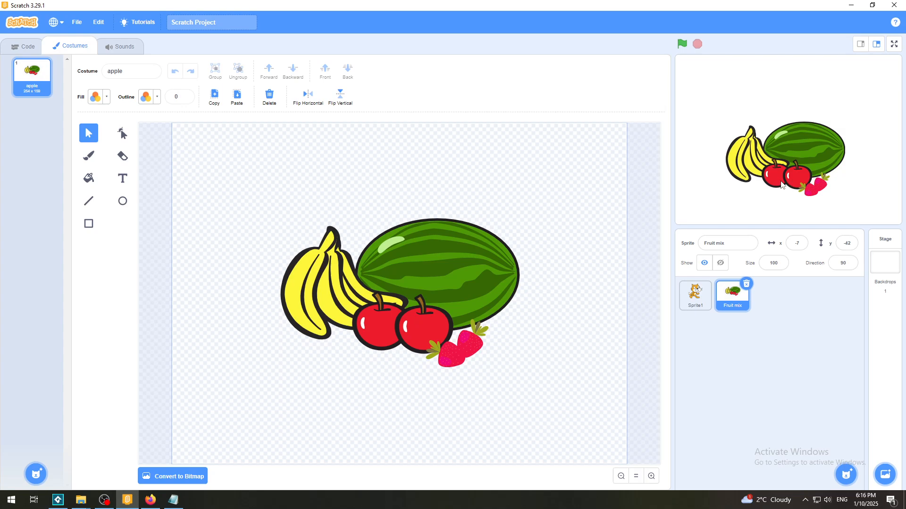
mouse_move(771, 165)
left_mouse_down()
mouse_move(776, 152)
mouse_move(764, 158)
mouse_move(779, 150)
left_mouse_up()
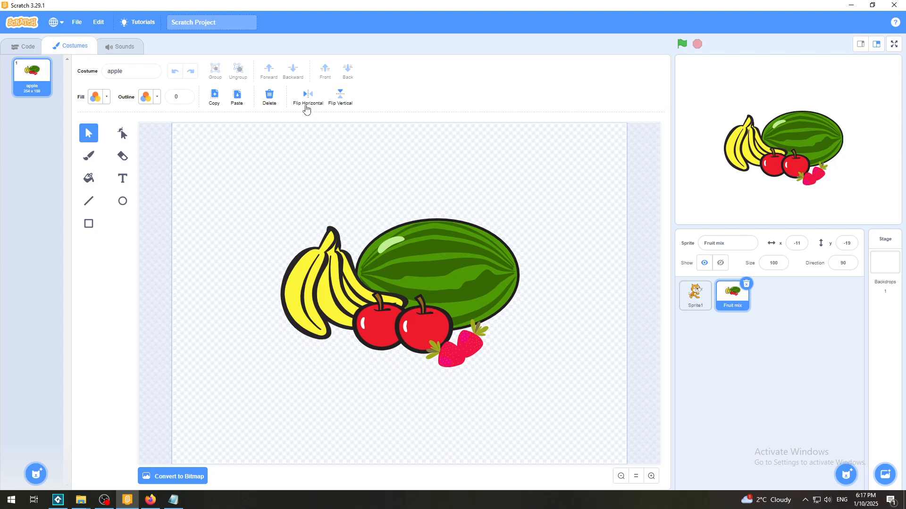
left_click(699, 304)
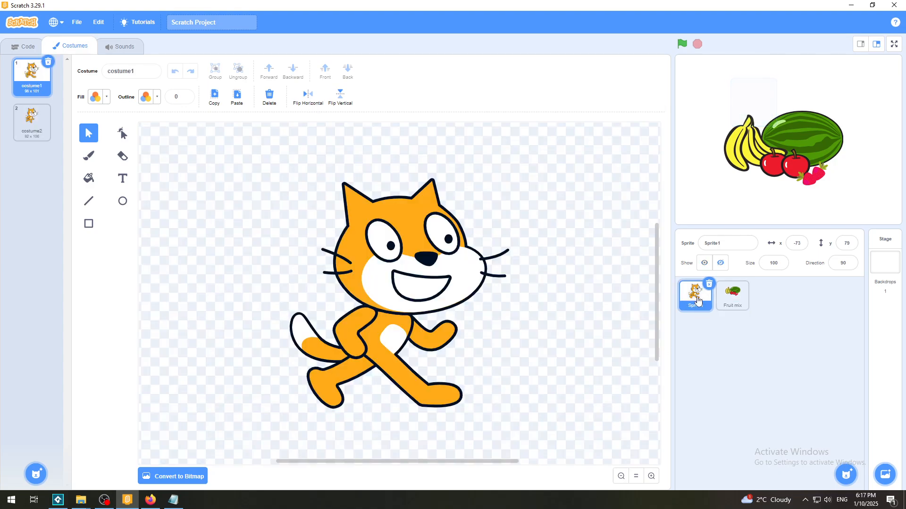
left_click(13, 48)
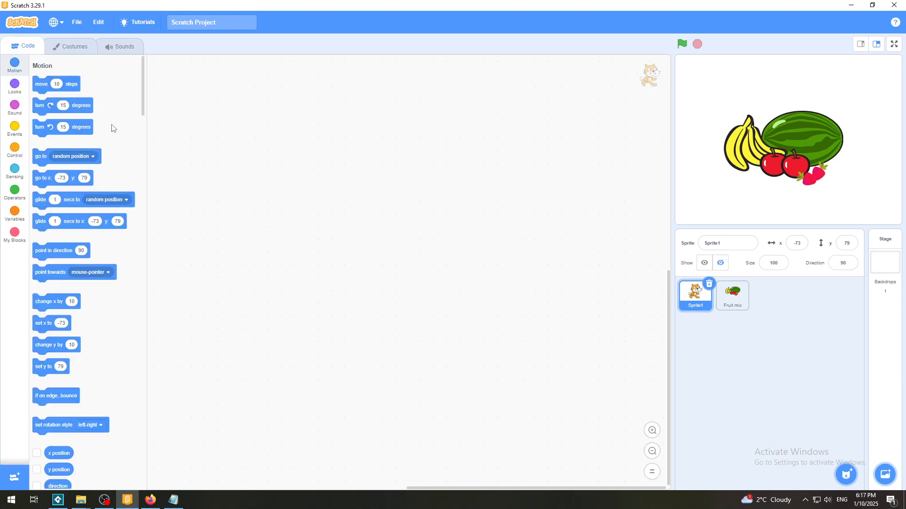
left_click(739, 309)
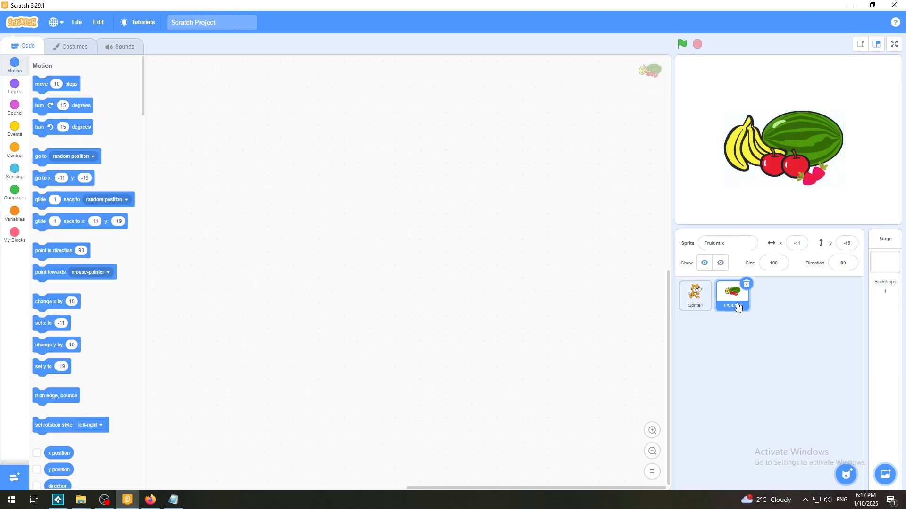
left_click(846, 474)
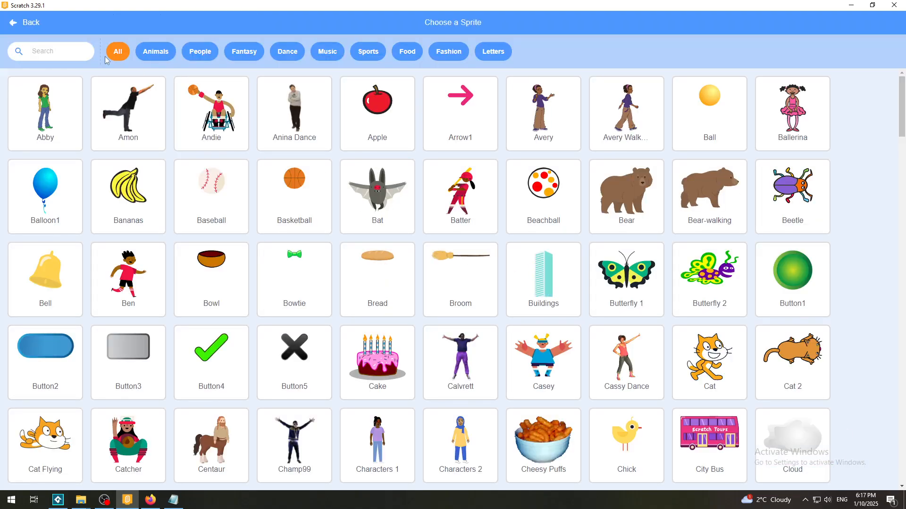
left_click(22, 28)
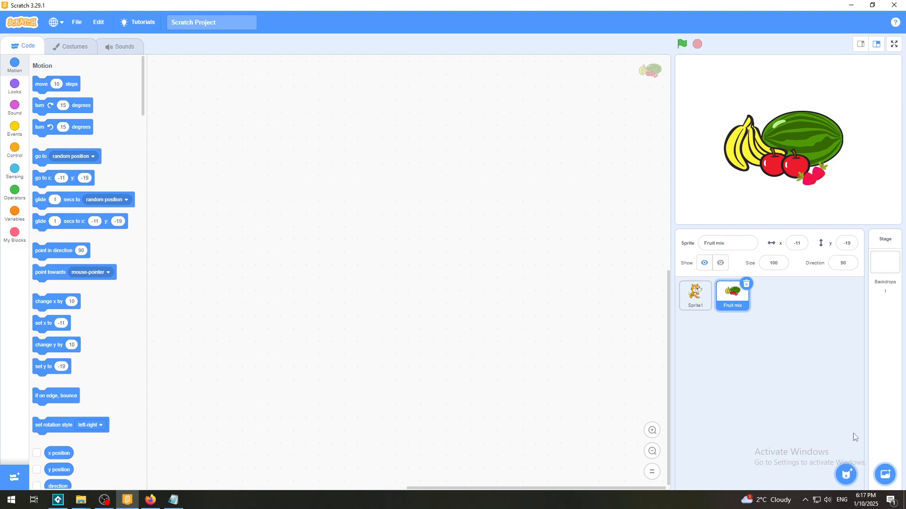
Add the Monkey sprite from the library's Animals category.
left_click(845, 474)
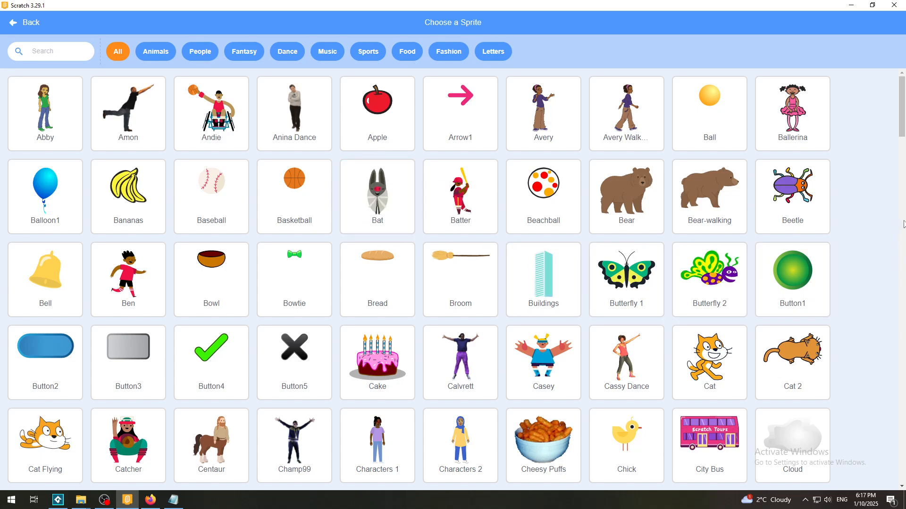
left_click(167, 54)
left_click_drag(904, 184, 903, 305)
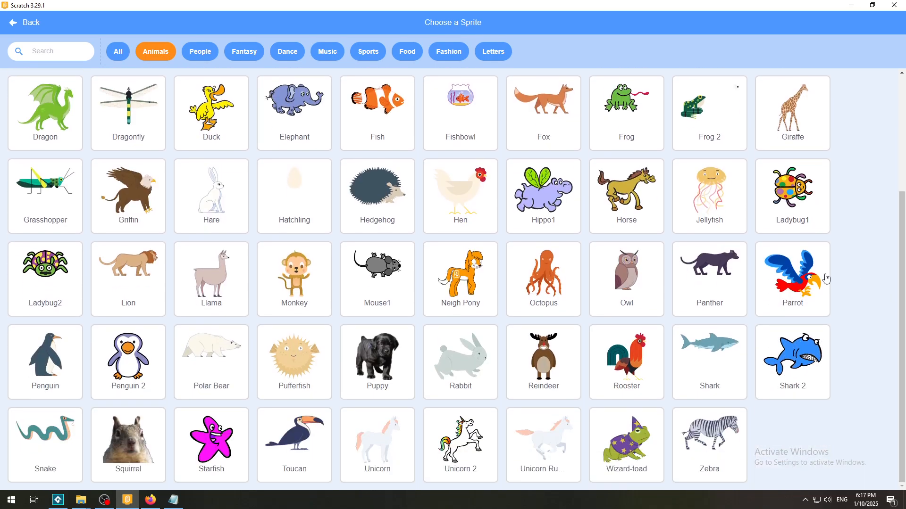
left_click(303, 283)
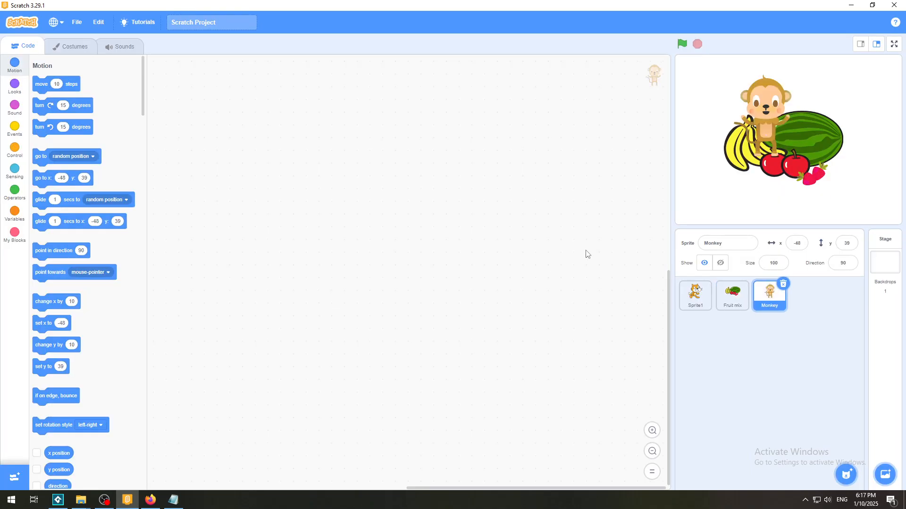
Show the cat sprite (Sprite1) on the stage and hide the Fruit mix sprite.
left_click(704, 294)
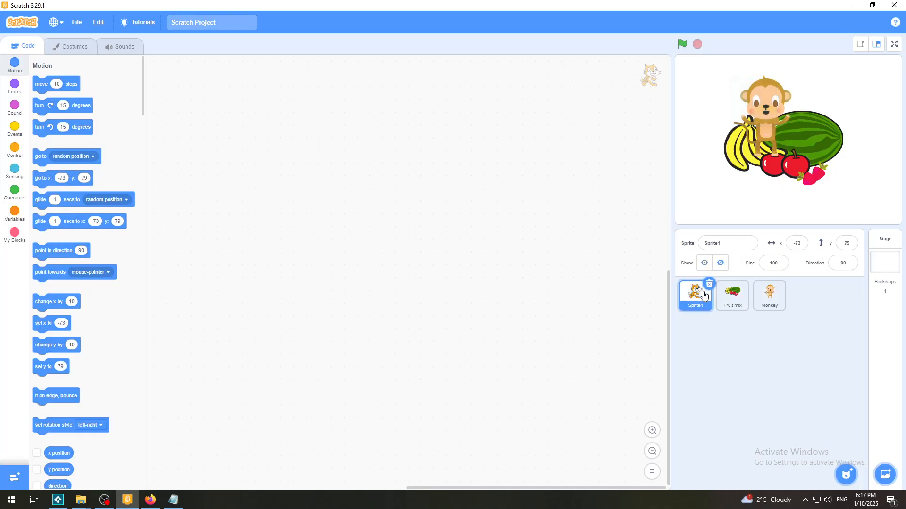
left_click(704, 264)
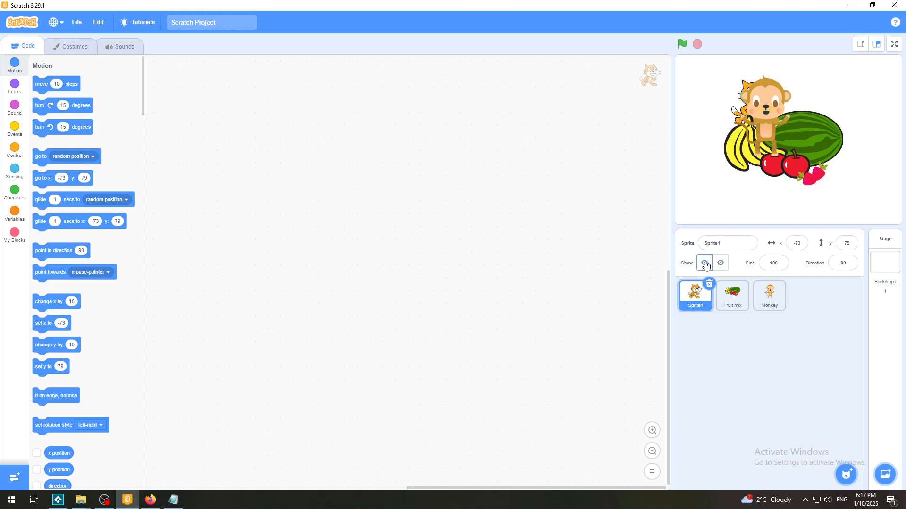
left_click(734, 300)
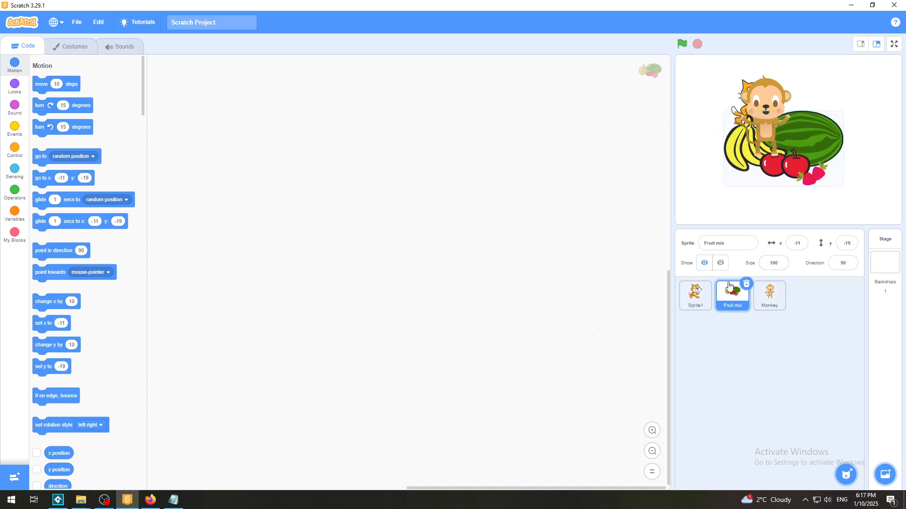
left_click(721, 264)
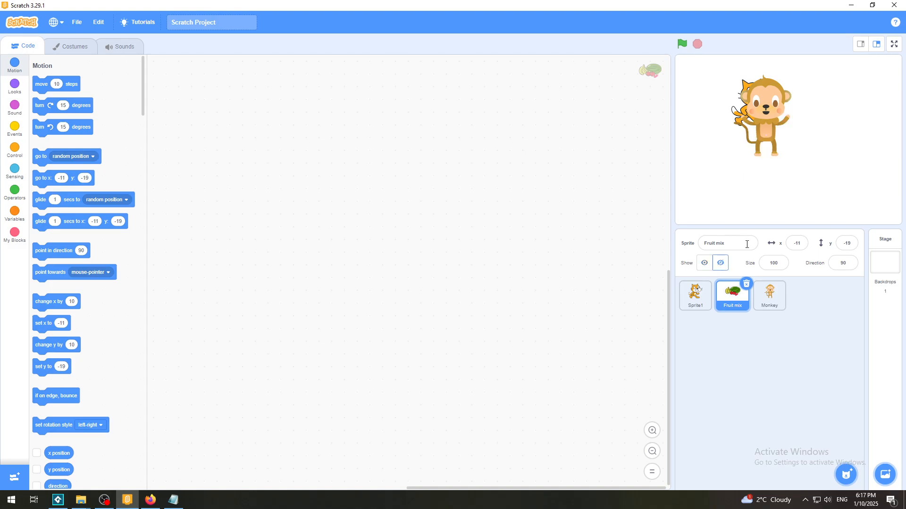
Place the cat at about x -78, y -23 and the monkey at about x 83, y -13, and view the stage in full screen.
left_click_drag(770, 112, 756, 152)
left_click(893, 43)
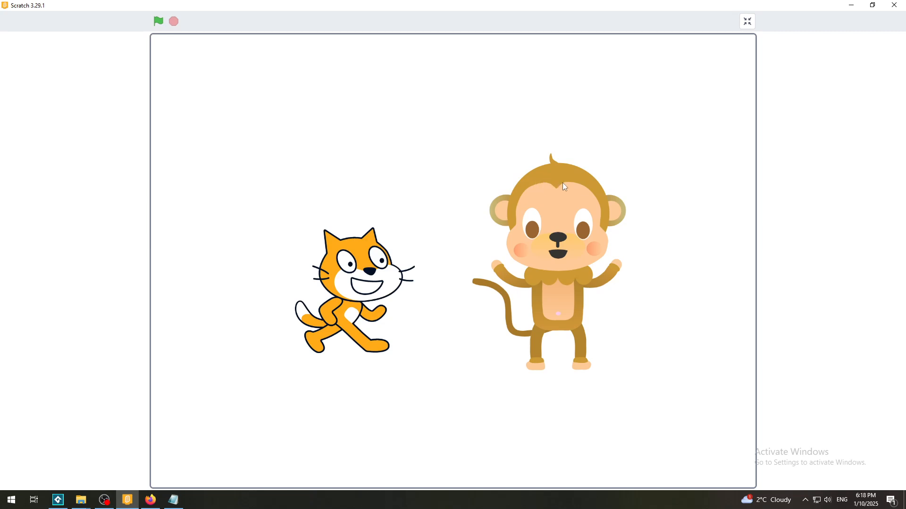
left_click(750, 25)
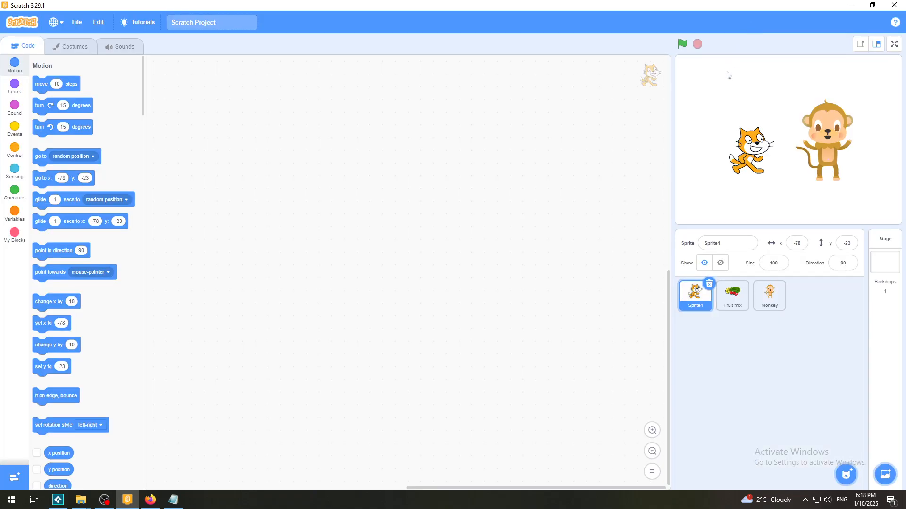
Reorder the sprite list so that Monkey comes before Fruit mix, and select the Fruit mix sprite.
left_click_drag(757, 298, 735, 302)
left_click(767, 302)
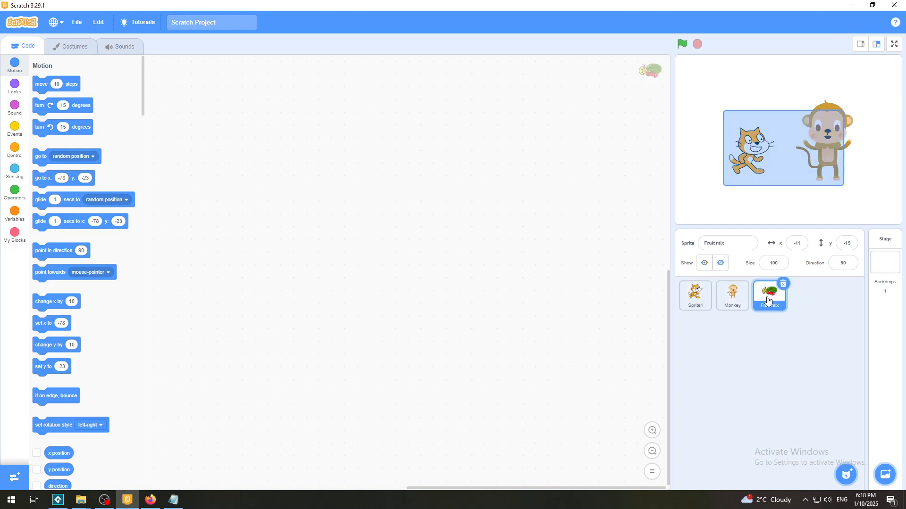
Open the Monkey sprite's monkey-a costume and group all the shapes that form its head.
left_click(735, 298)
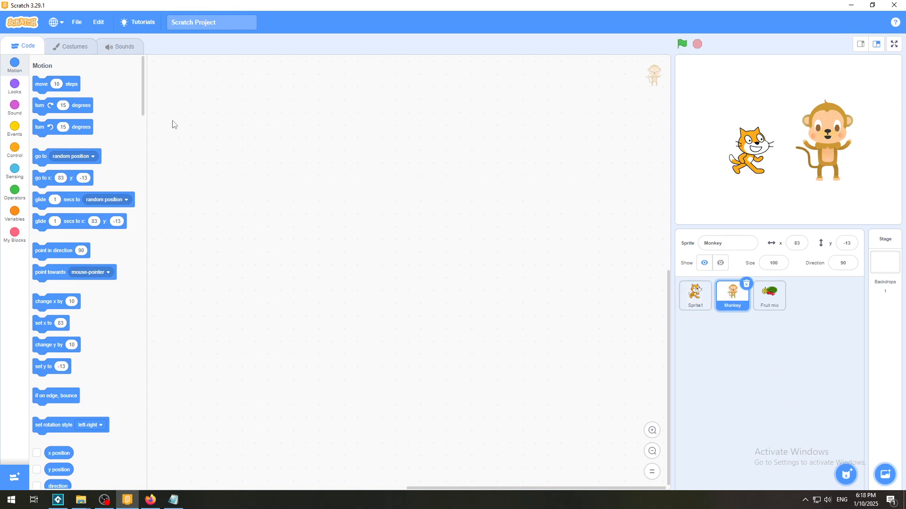
left_click(72, 50)
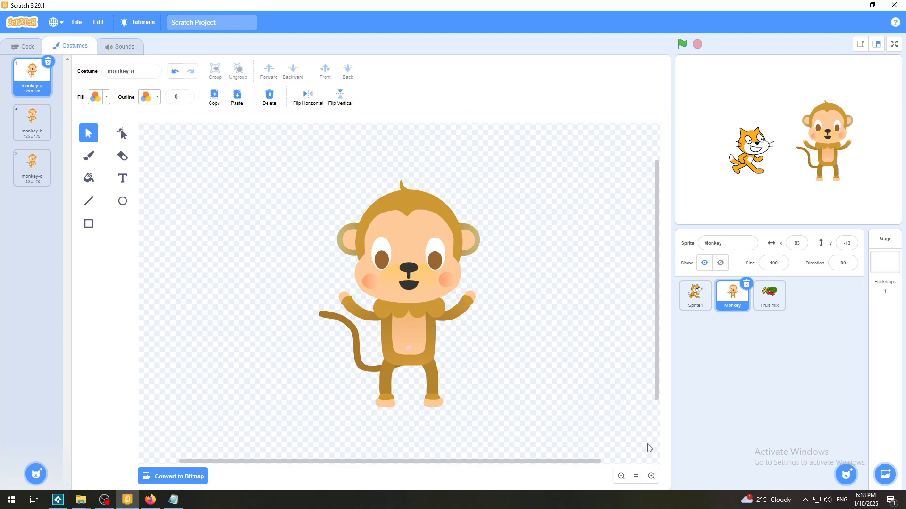
left_click(651, 476)
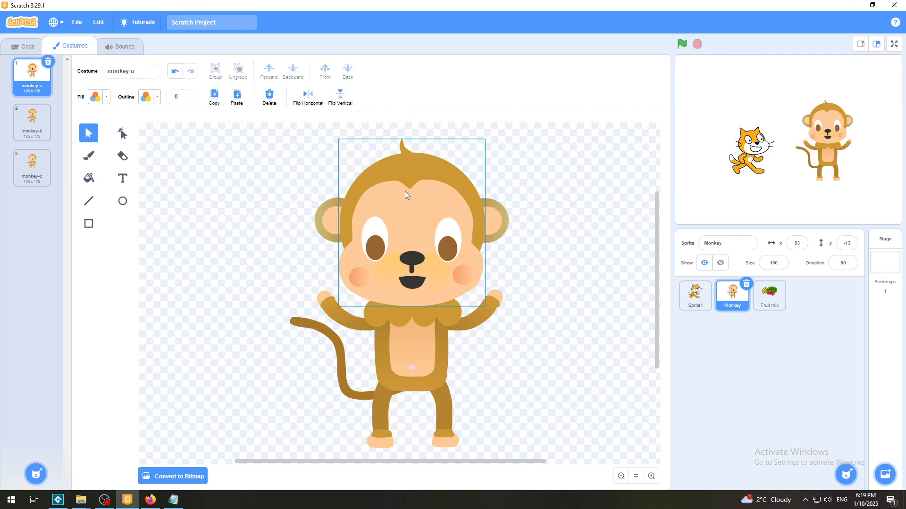
left_click_drag(405, 191, 522, 205)
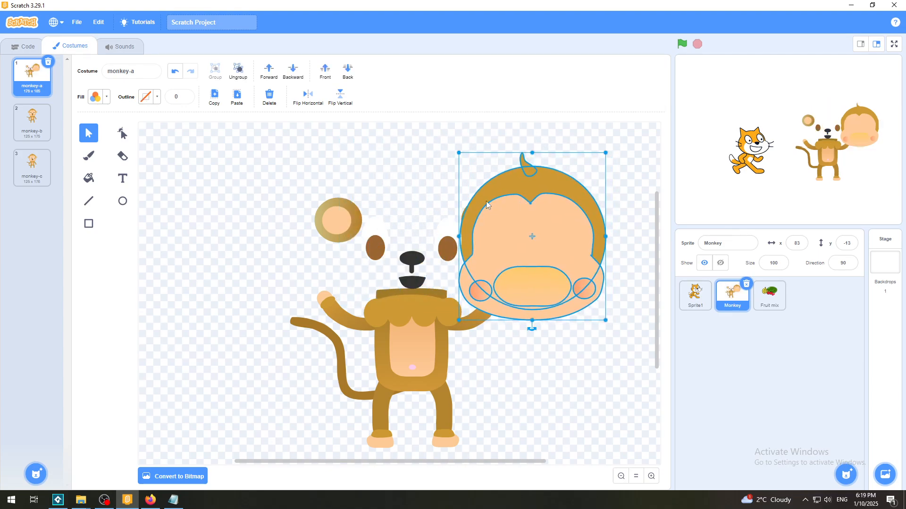
left_click(174, 71)
left_click_drag(532, 173, 291, 277)
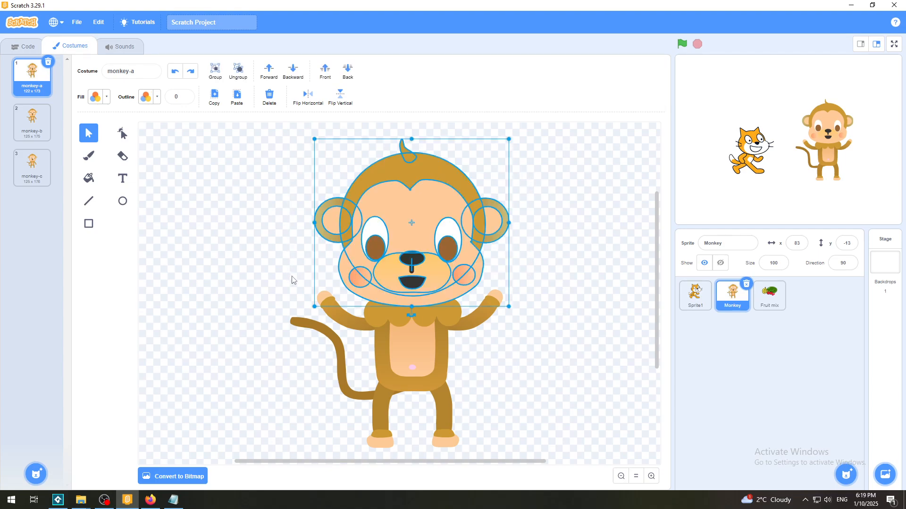
left_click(224, 74)
Try moving the grouped monkey head away from the body, undo the move, and copy the head.
left_click_drag(427, 238, 271, 239)
left_click(176, 72)
left_click(218, 100)
left_click(270, 244)
left_click_drag(237, 193, 613, 470)
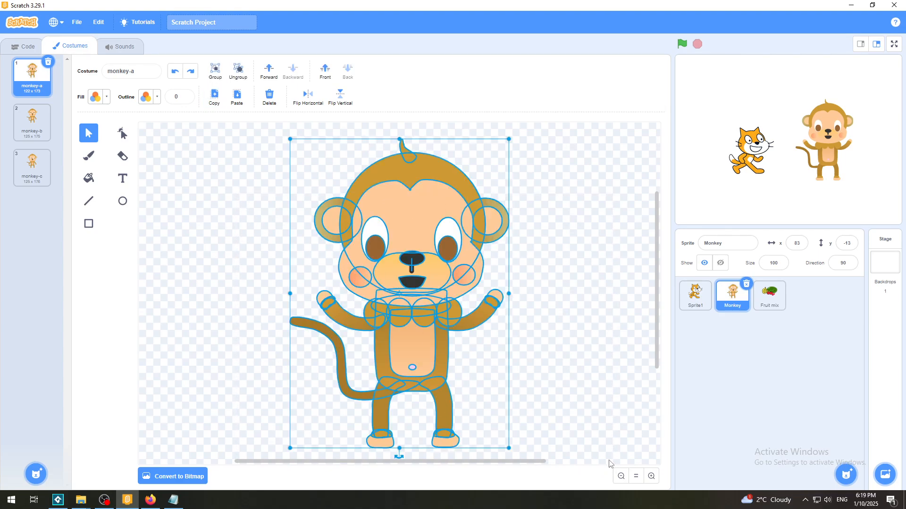
left_click(583, 374)
left_click(443, 259)
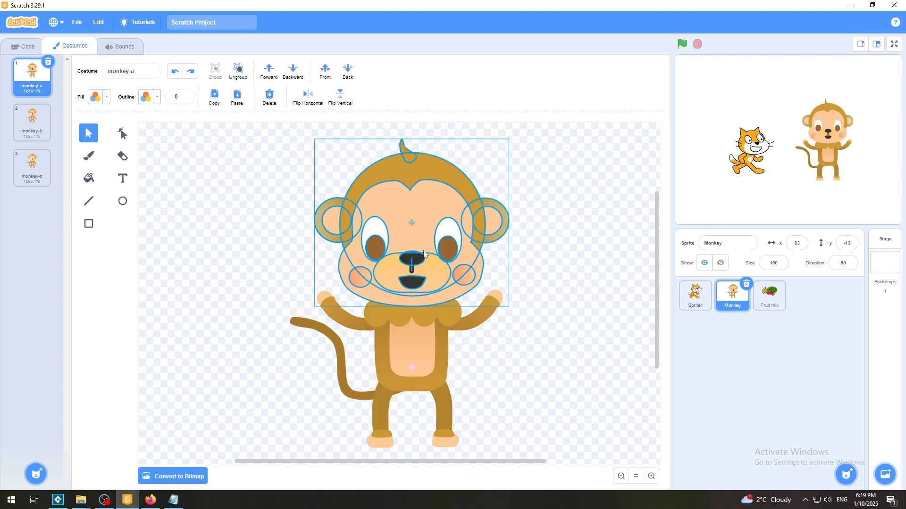
Paste the monkey head into Sprite1's costume1, place it beside the cat, and shrink it to roughly the cat head's size.
left_click(701, 299)
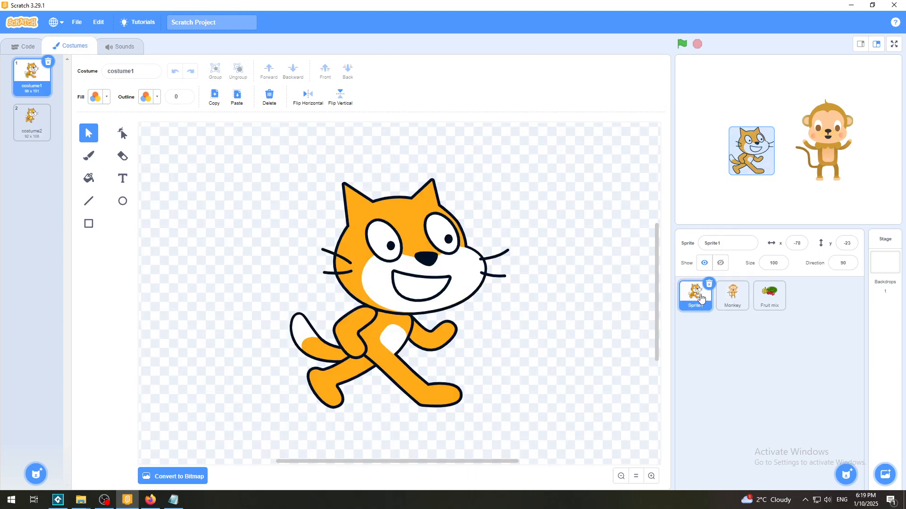
left_click(622, 477)
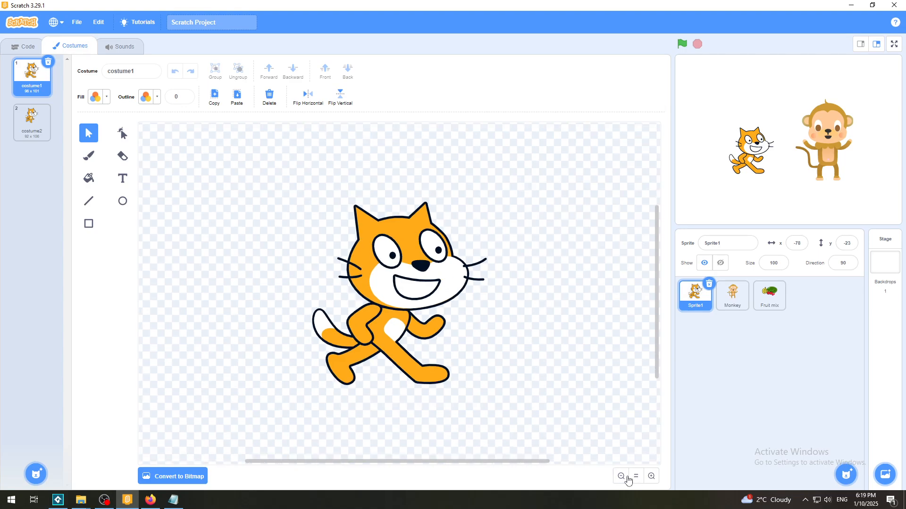
left_click(236, 100)
left_click_drag(419, 189, 540, 304)
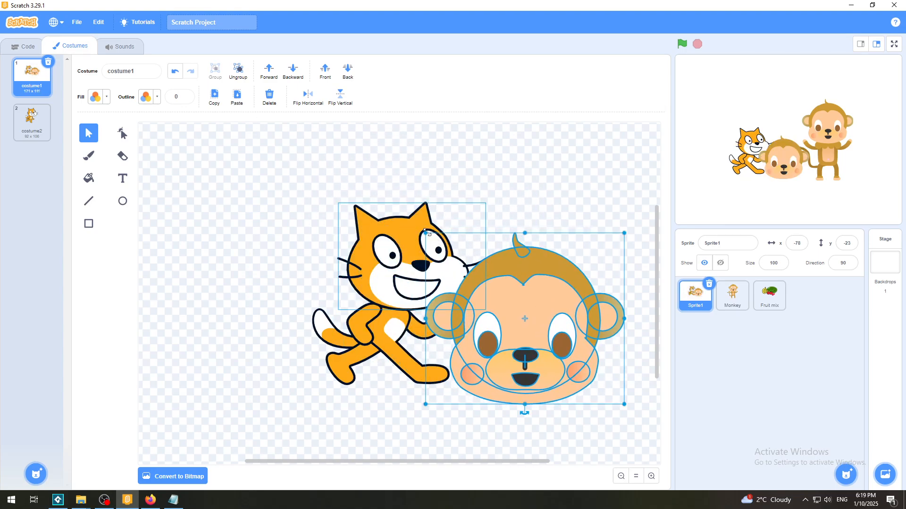
left_click_drag(425, 232, 556, 288)
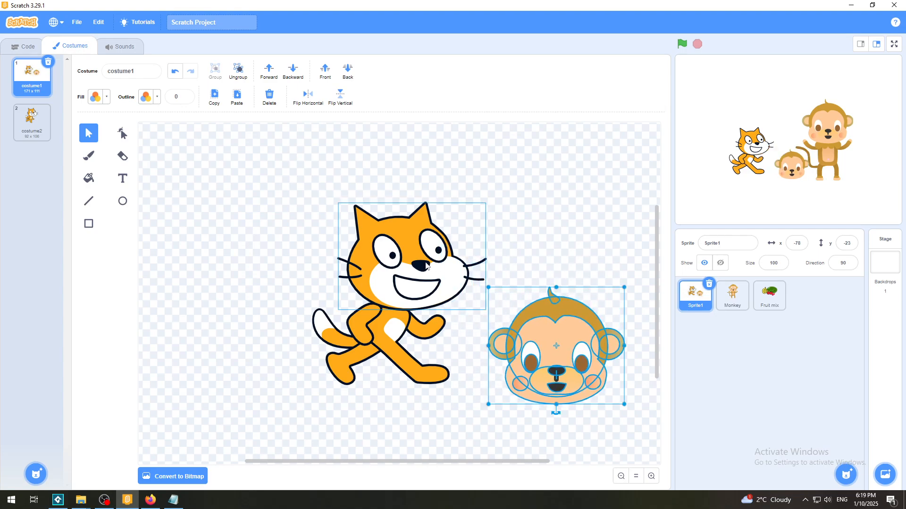
Copy the cat's head in costume1, leaving it in its original place on the body.
left_click(416, 243)
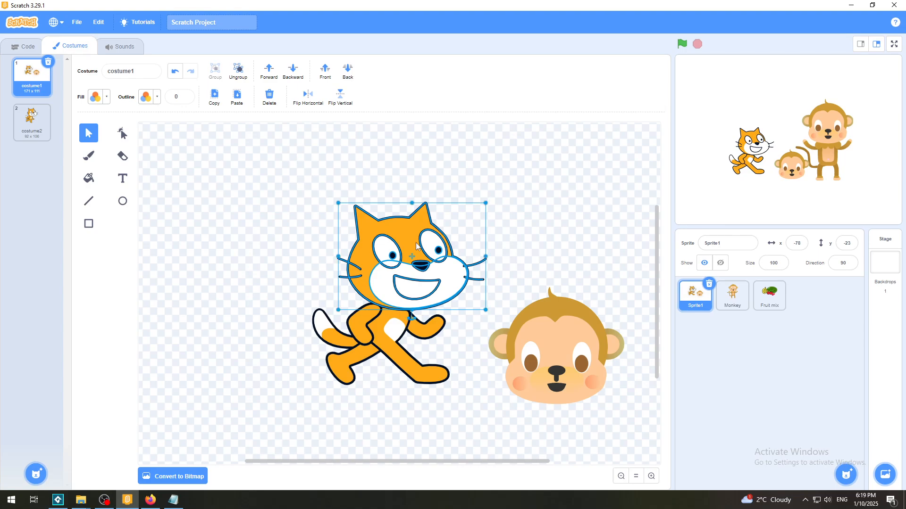
left_click_drag(415, 244, 334, 228)
left_click(175, 71)
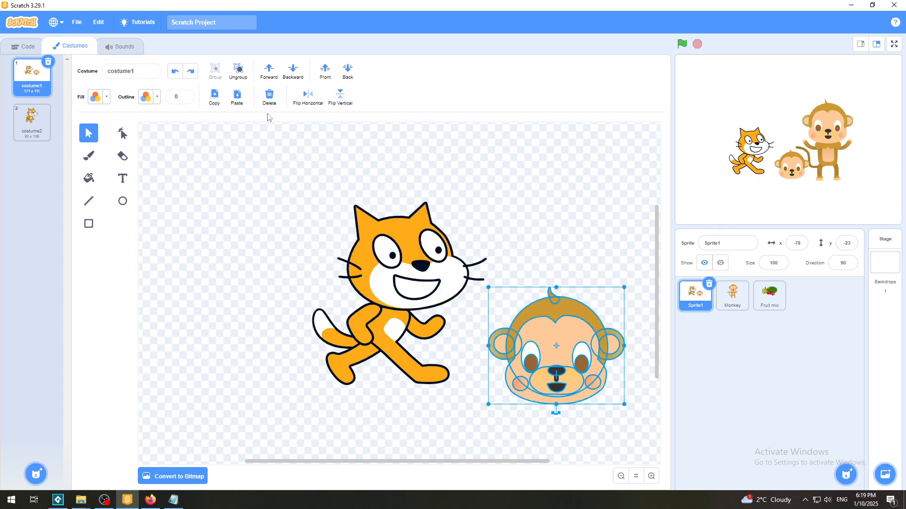
key("ctrl+z")
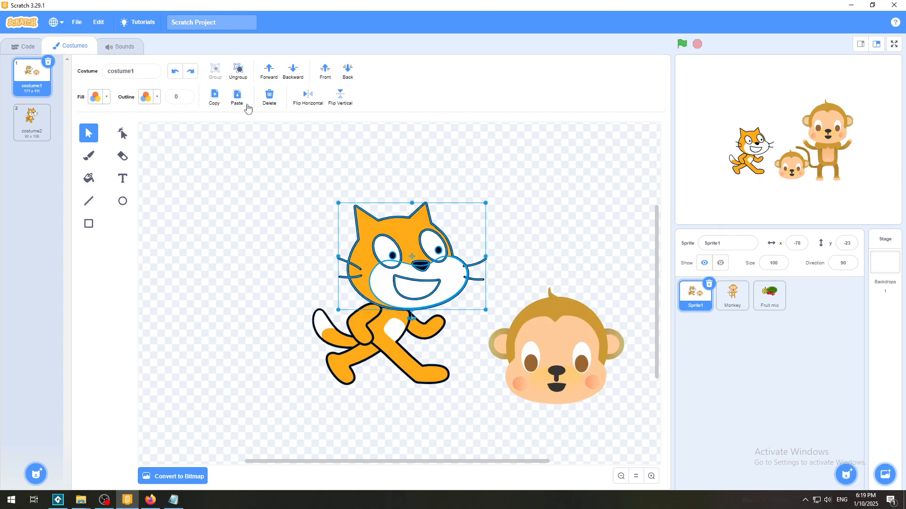
left_click(215, 97)
Paste the cat head into the Monkey sprite's monkey-a costume and place it beside the monkey's head.
left_click(732, 295)
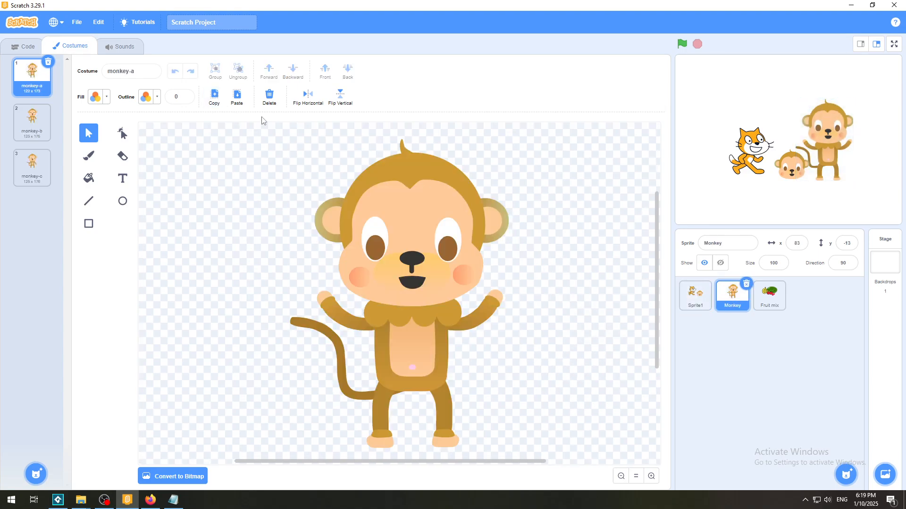
left_click(237, 96)
left_click_drag(429, 282, 264, 227)
Delete the monkey's head from monkey-a and fit the cat head onto the monkey's body.
left_click(425, 231)
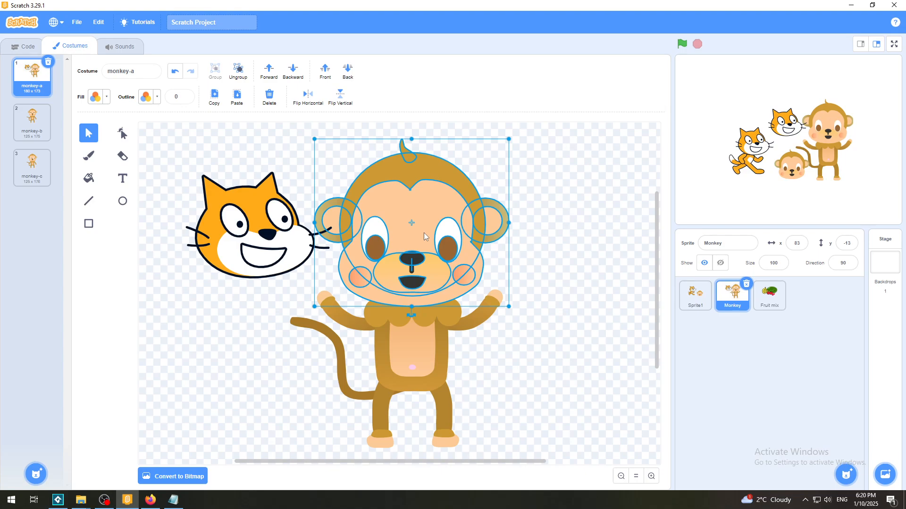
key("Delete")
left_click(288, 230)
left_click_drag(245, 223, 401, 246)
left_click(566, 194)
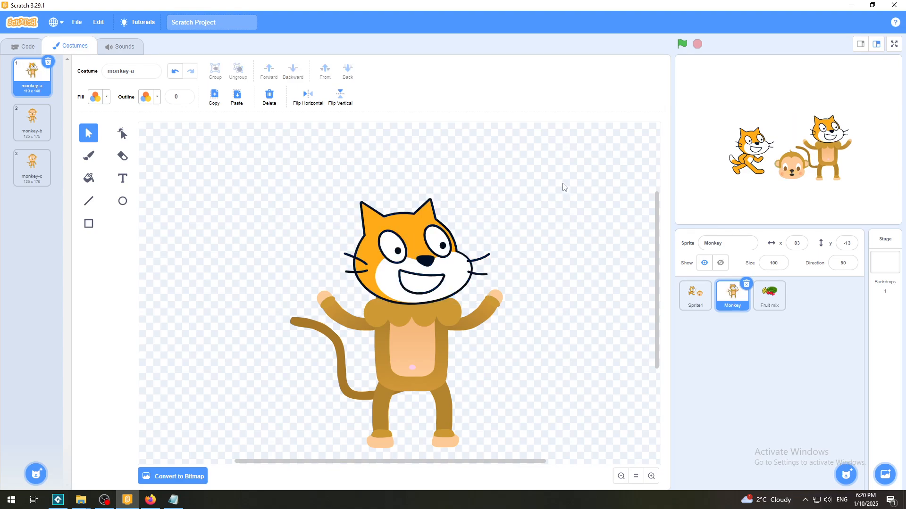
left_click_drag(429, 238, 429, 238)
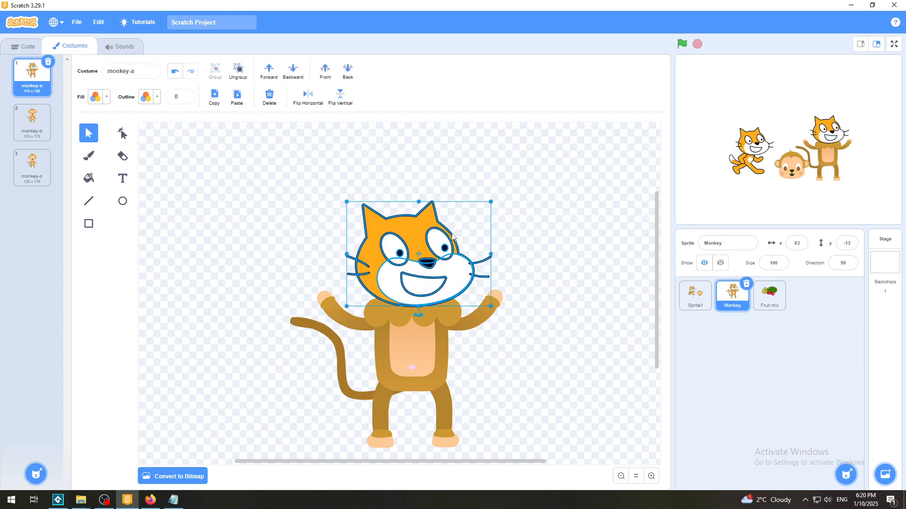
left_click(538, 225)
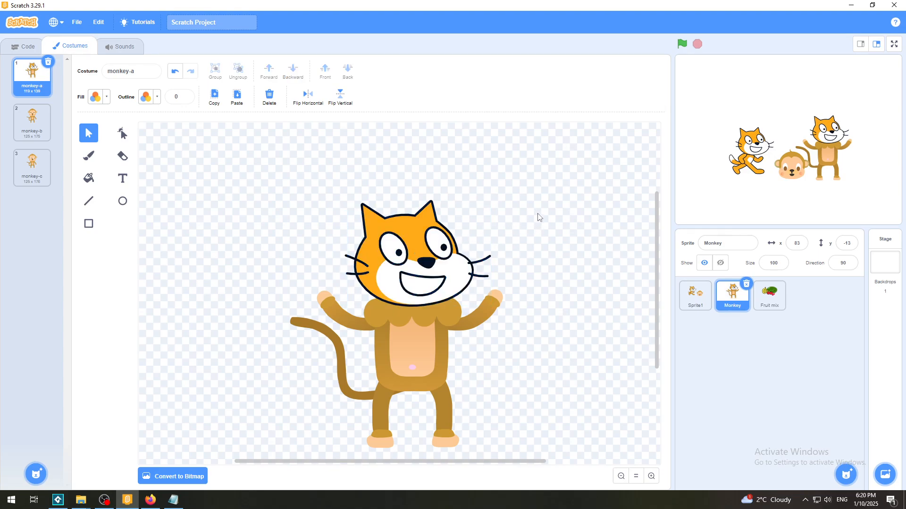
Delete the cat's head from Sprite1's costume1.
left_click(697, 297)
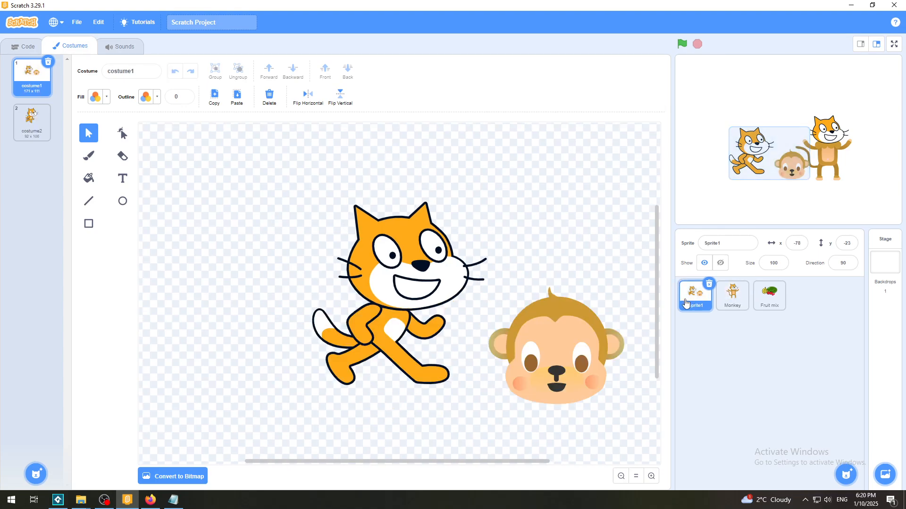
left_click_drag(408, 255, 246, 231)
key("Delete")
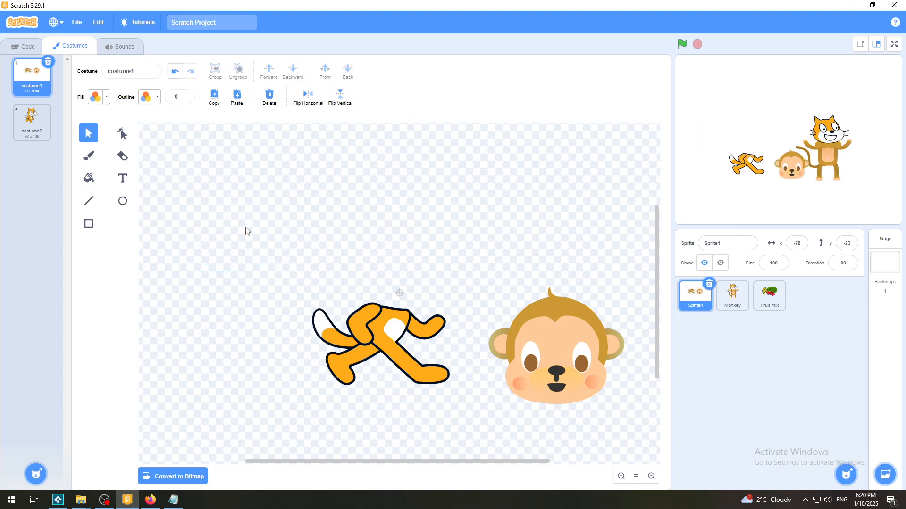
Move the monkey head onto the cat's body and shrink it slightly to fit the neck.
left_click_drag(555, 344, 393, 248)
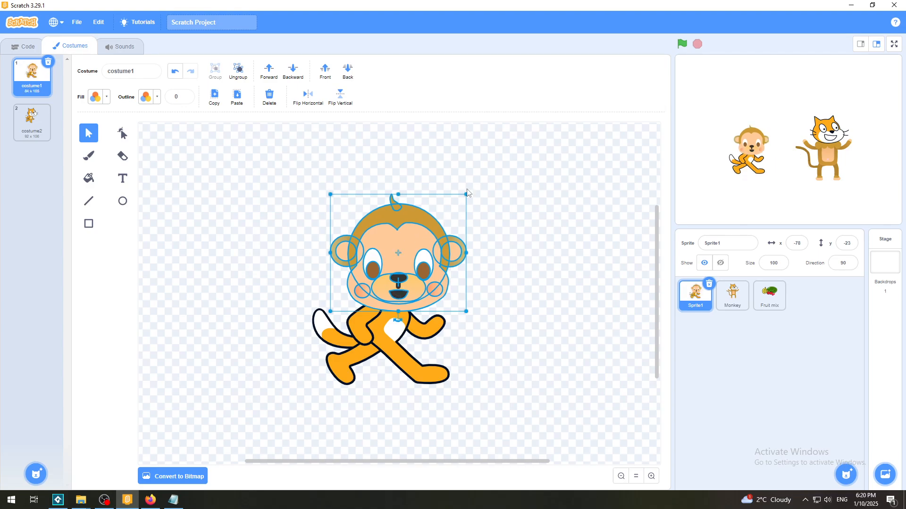
left_click_drag(465, 194, 454, 204)
left_click_drag(419, 246, 422, 248)
left_click(521, 267)
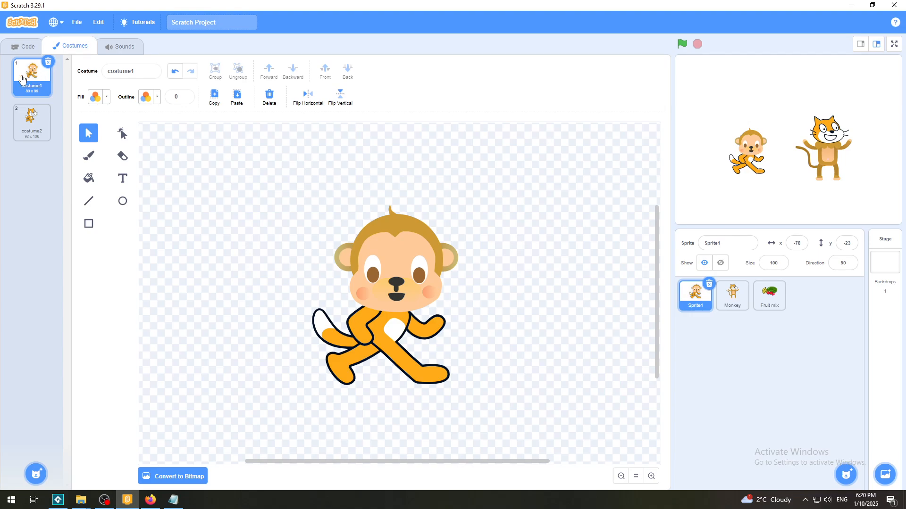
Return to the code view and spread the two mixed animals apart on the stage, with Sprite1 at about x -102, y -24.
left_click(24, 47)
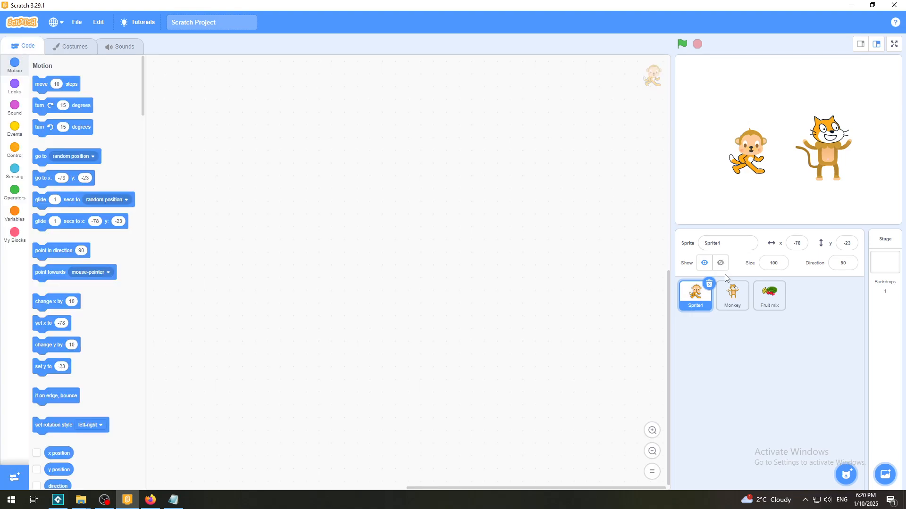
left_click_drag(749, 162, 738, 163)
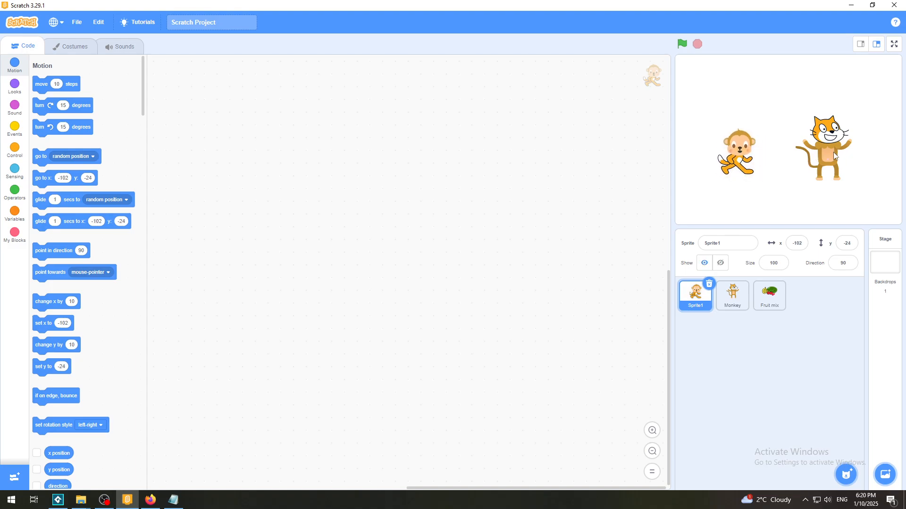
left_click_drag(833, 152, 847, 151)
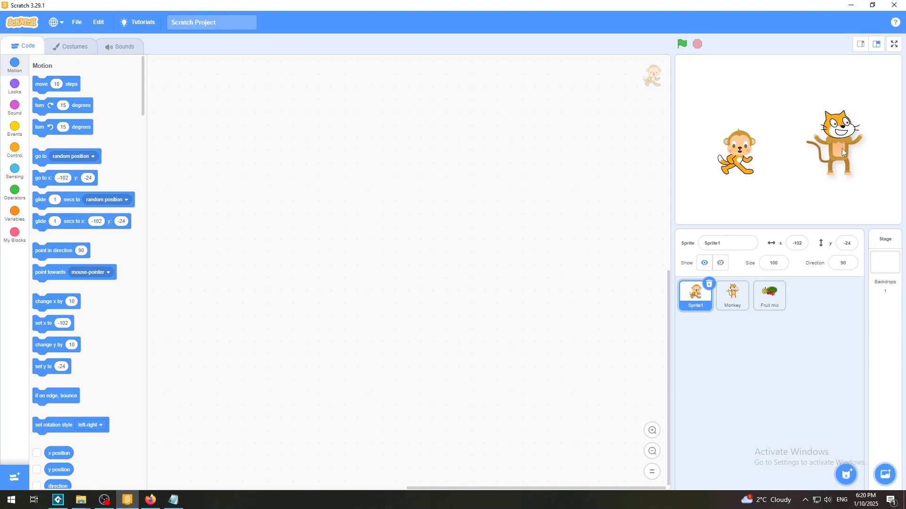
left_click(733, 293)
Show the Fruit mix sprite on the stage and move it slightly down between the two animals.
left_click(769, 292)
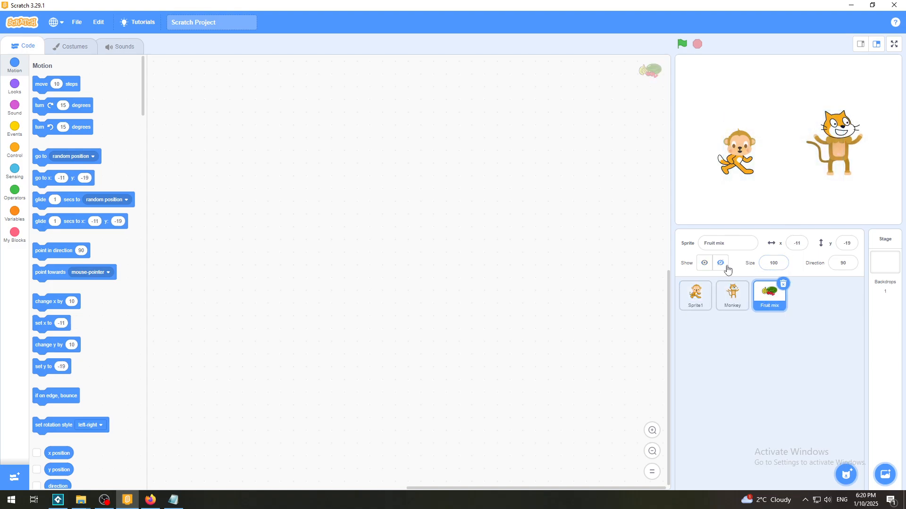
left_click(706, 264)
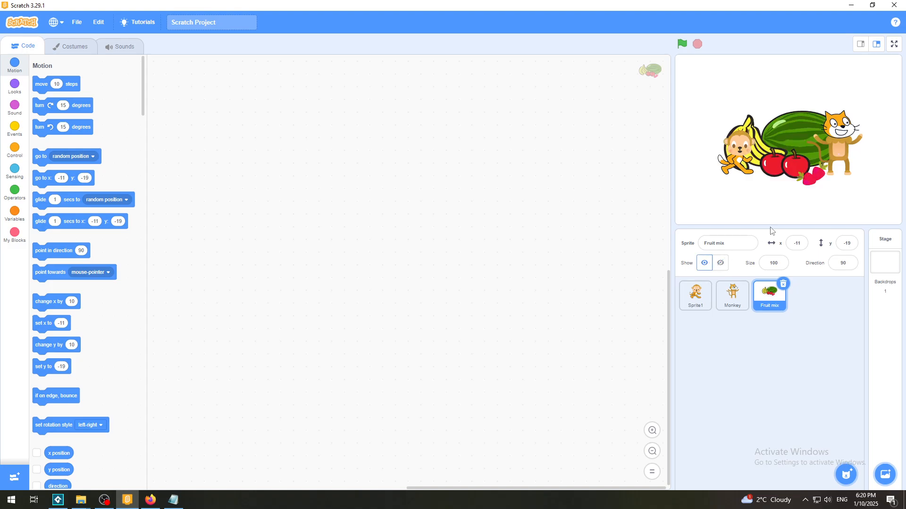
mouse_move(795, 145)
left_mouse_down()
mouse_move(793, 178)
mouse_move(793, 152)
left_mouse_up()
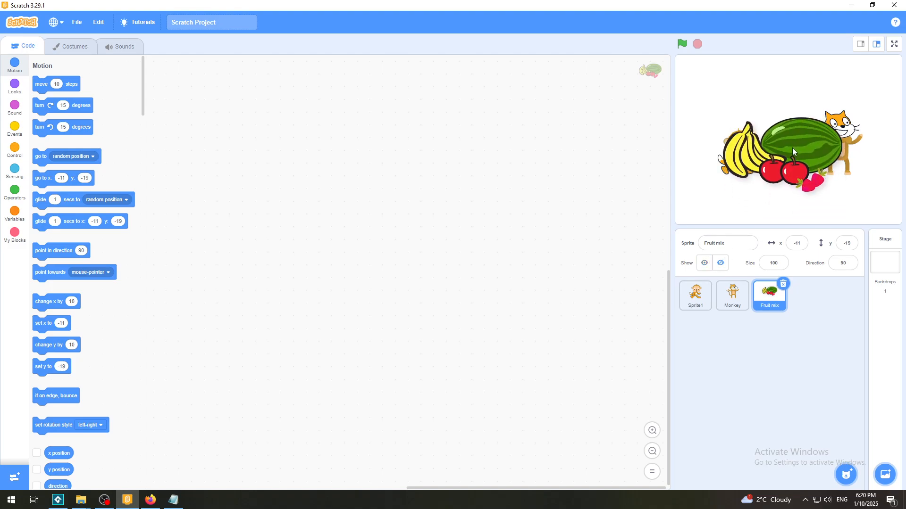
Place Sprite1 in front of the bananas and Monkey at about x 133, y -37 beside the watermelon, and view the stage in full screen.
left_click_drag(732, 137, 730, 135)
left_click_drag(725, 172, 703, 191)
left_click_drag(847, 124, 855, 144)
left_click(893, 44)
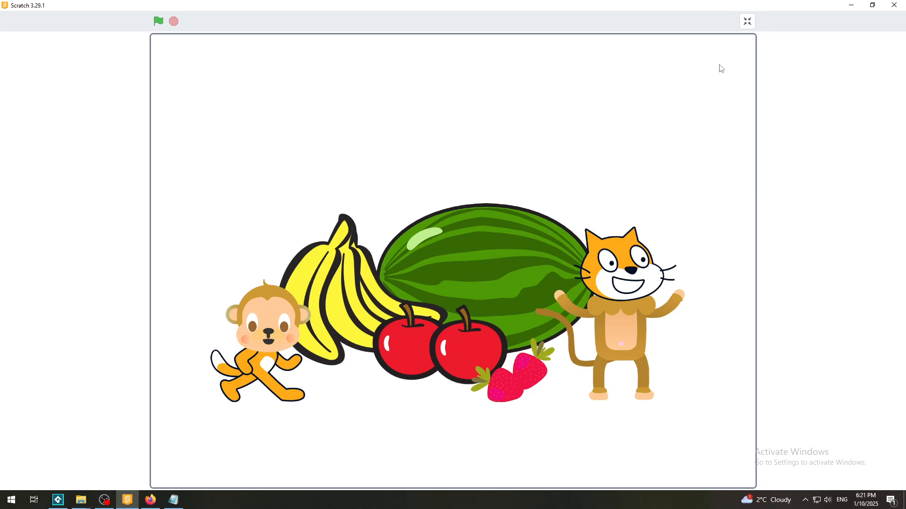
left_click(748, 21)
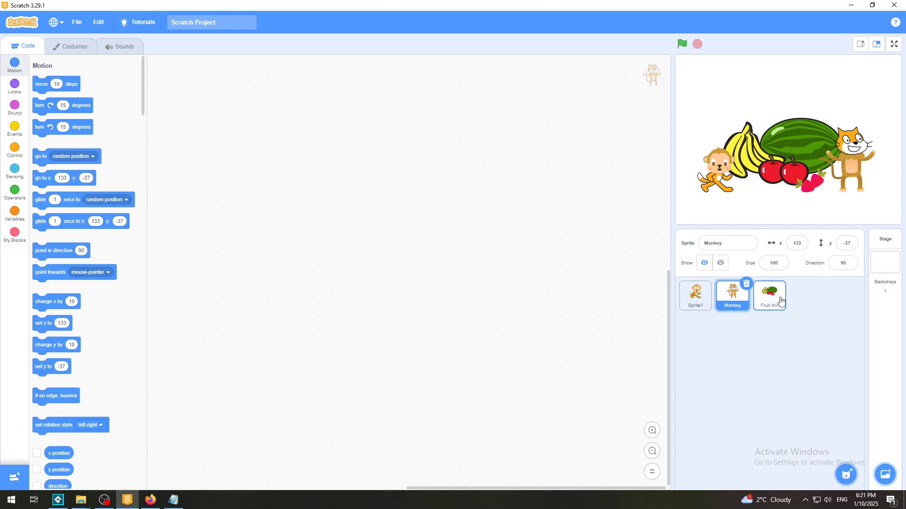
left_click(847, 475)
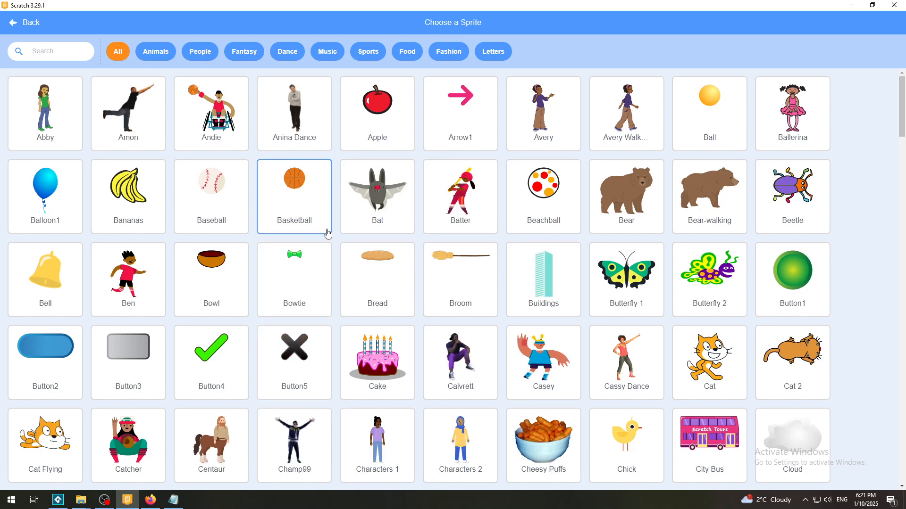
left_click(29, 23)
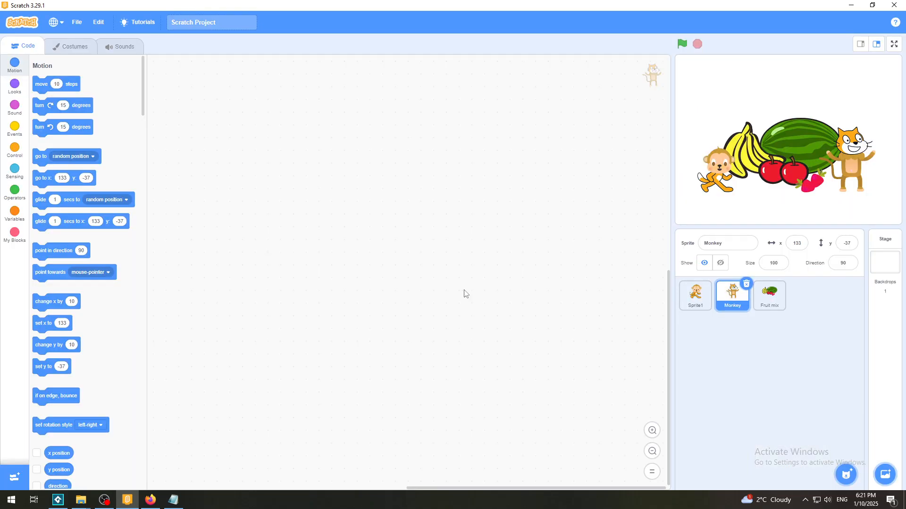